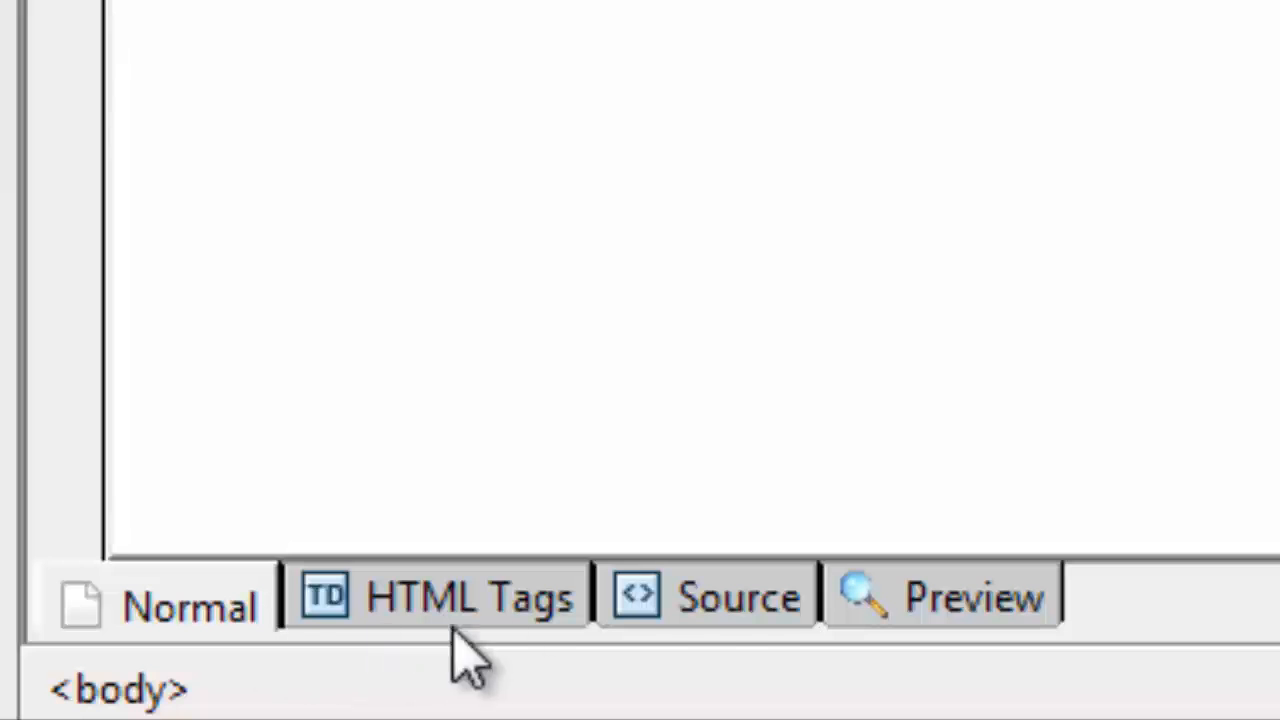
Step: Show the page's HTML source and examine the html, head and body tags
left_click(737, 617)
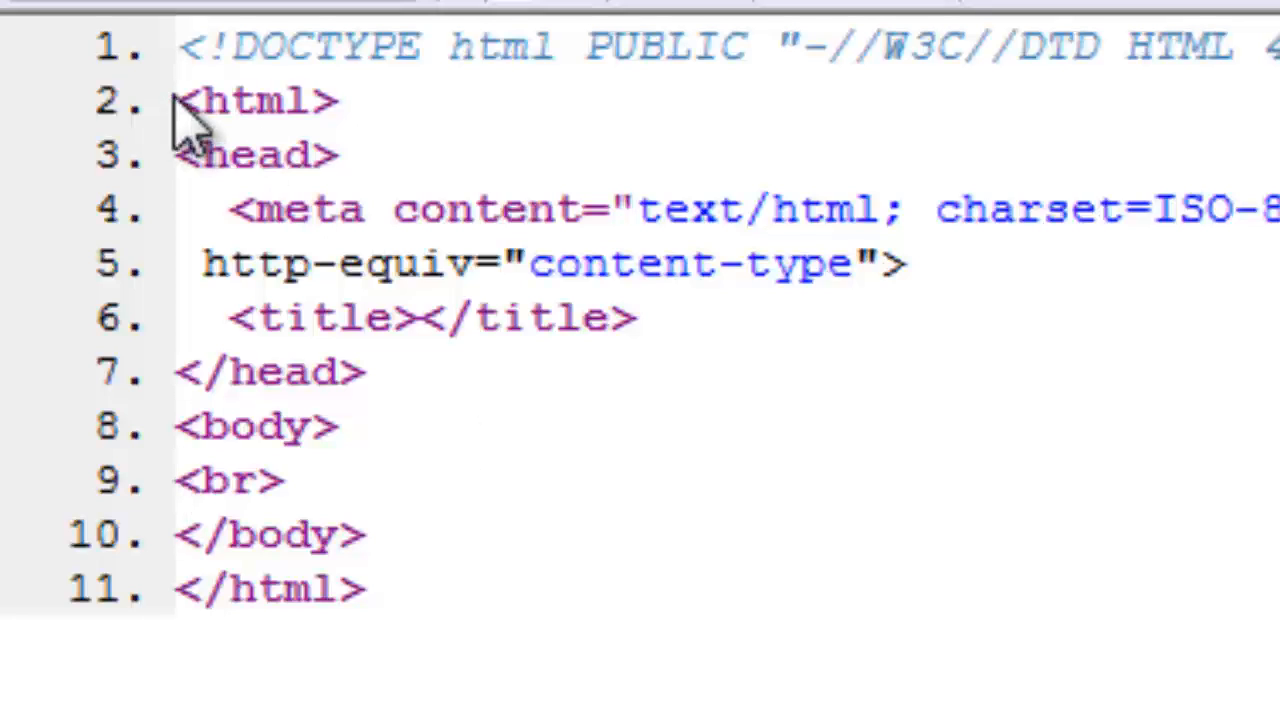
left_click_drag(176, 100, 408, 97)
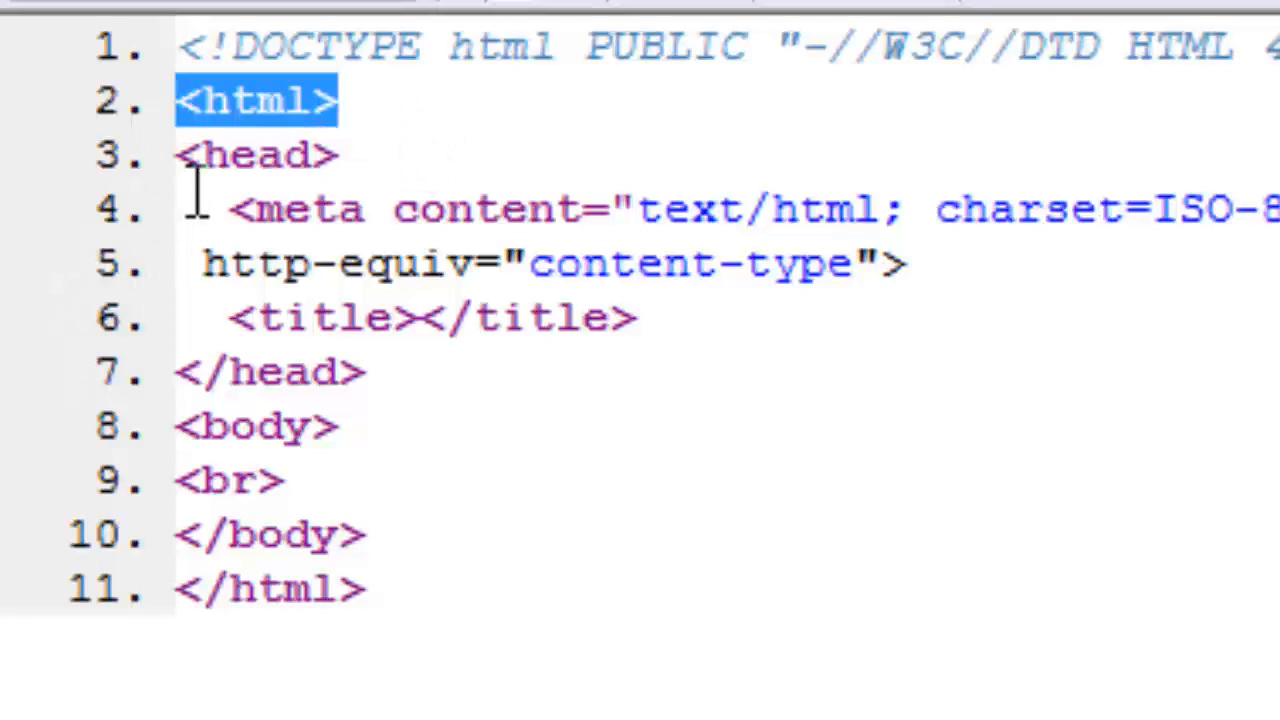
left_click_drag(184, 168, 430, 158)
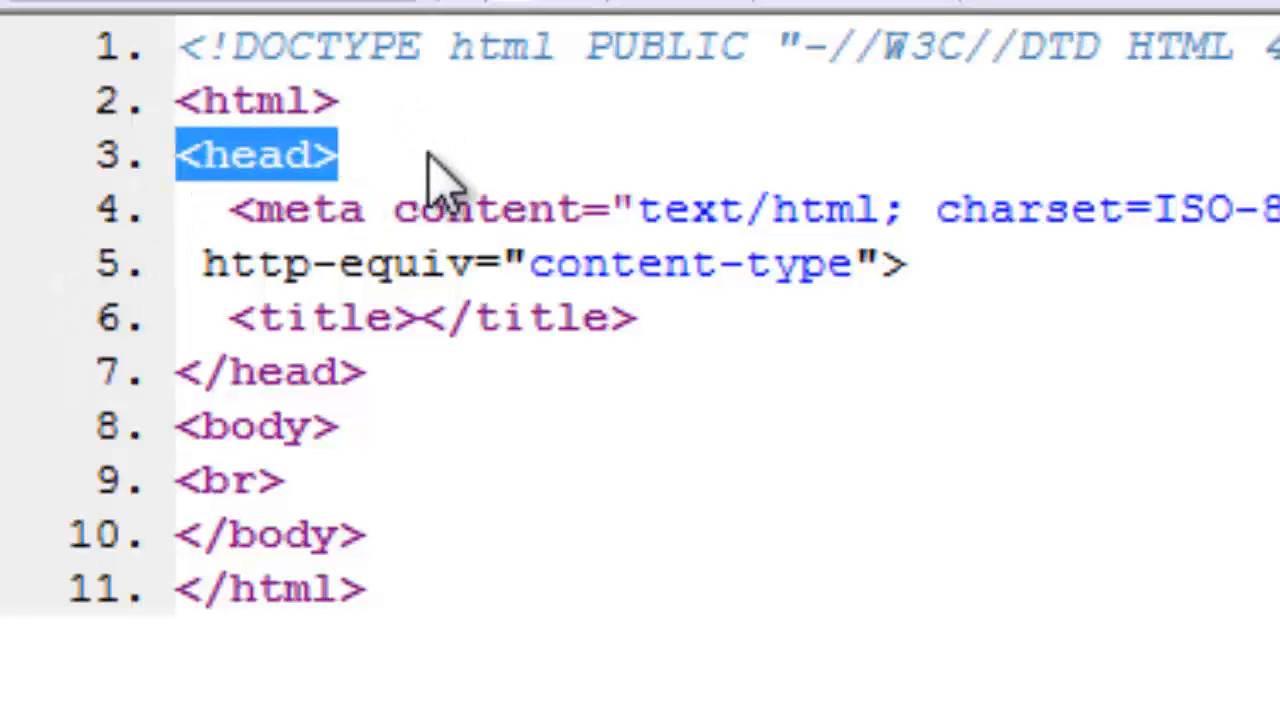
left_click_drag(366, 372, 463, 553)
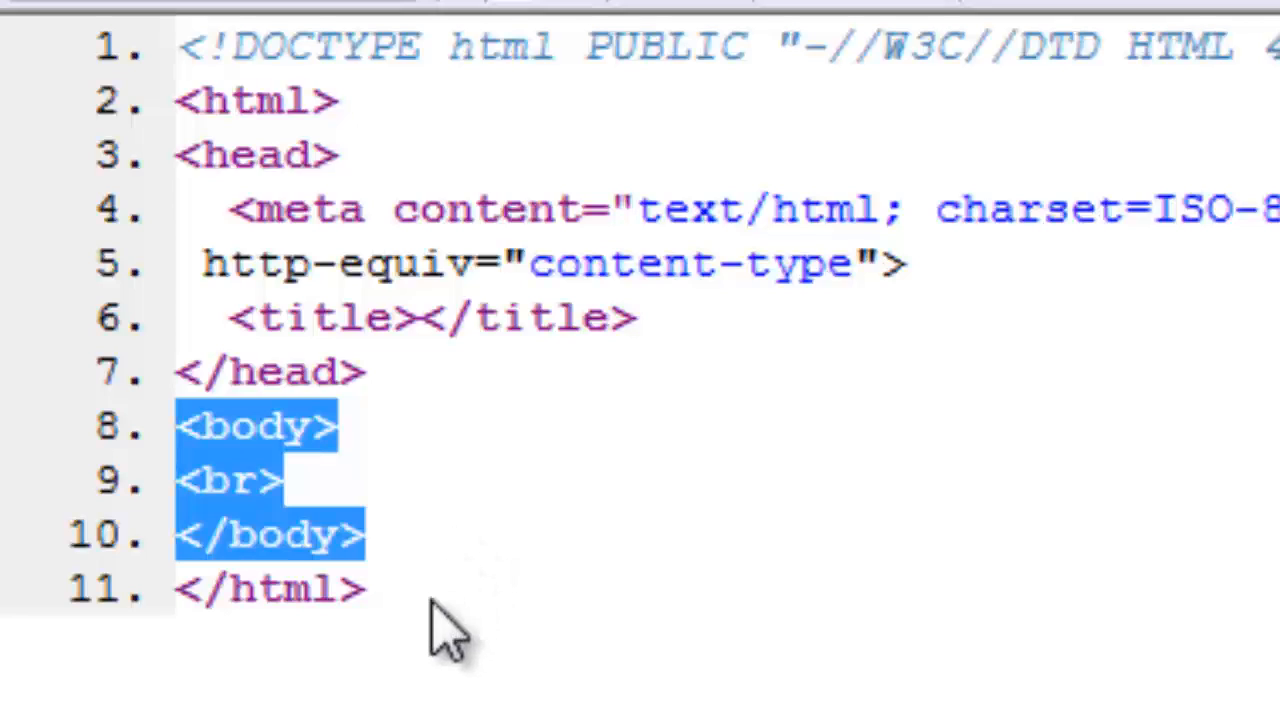
left_click_drag(430, 596, 2, 655)
left_click(483, 597)
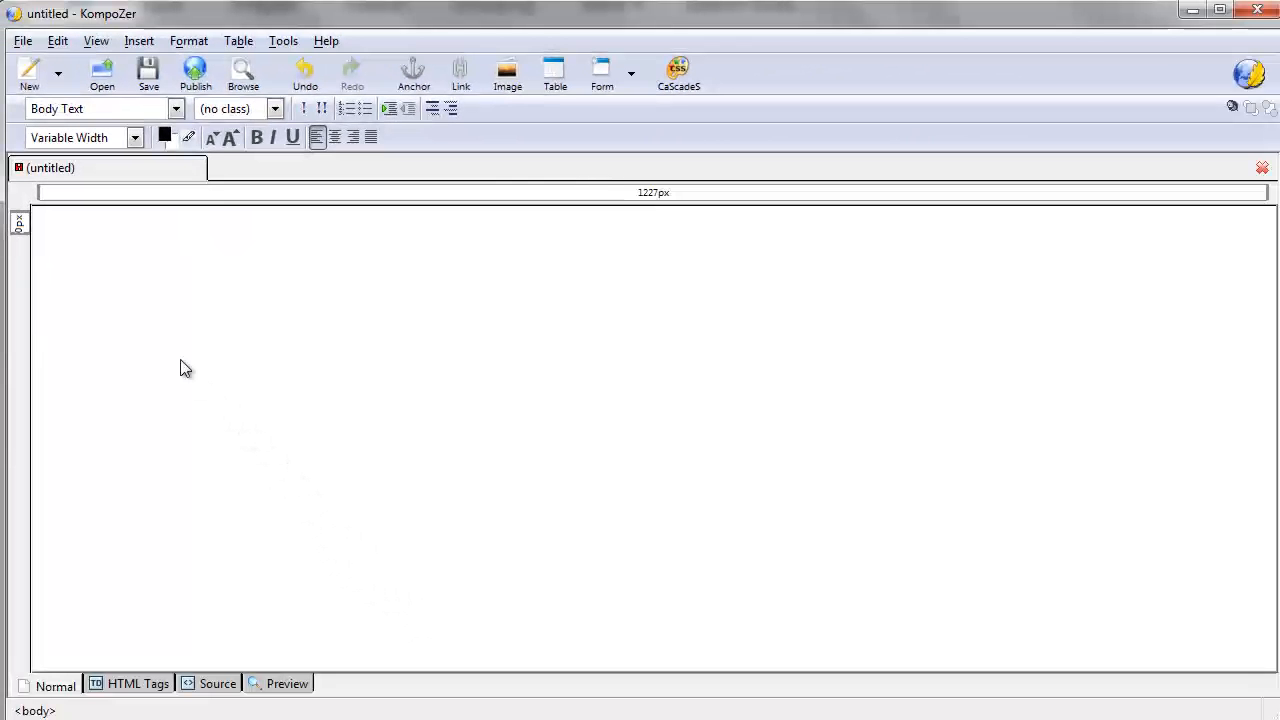
Step: Add the title text "Dog Training" on a new line of the page and centre it
key("Return")
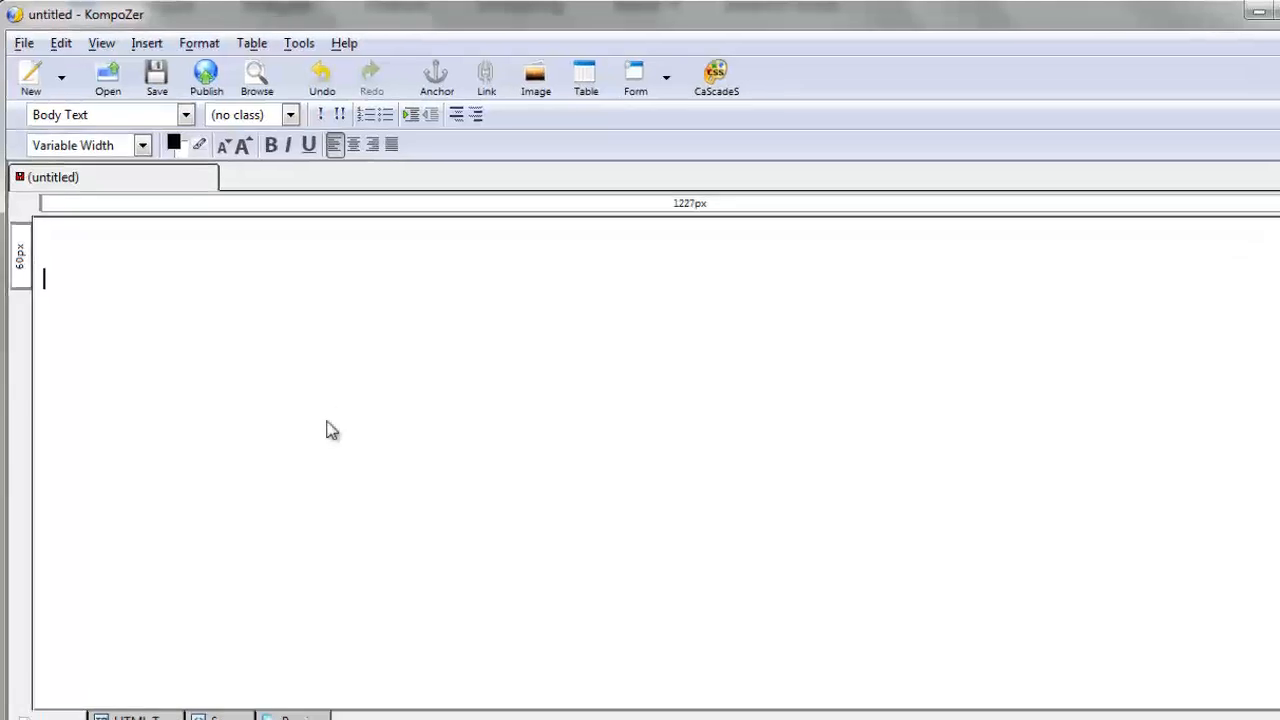
type("Dog Training")
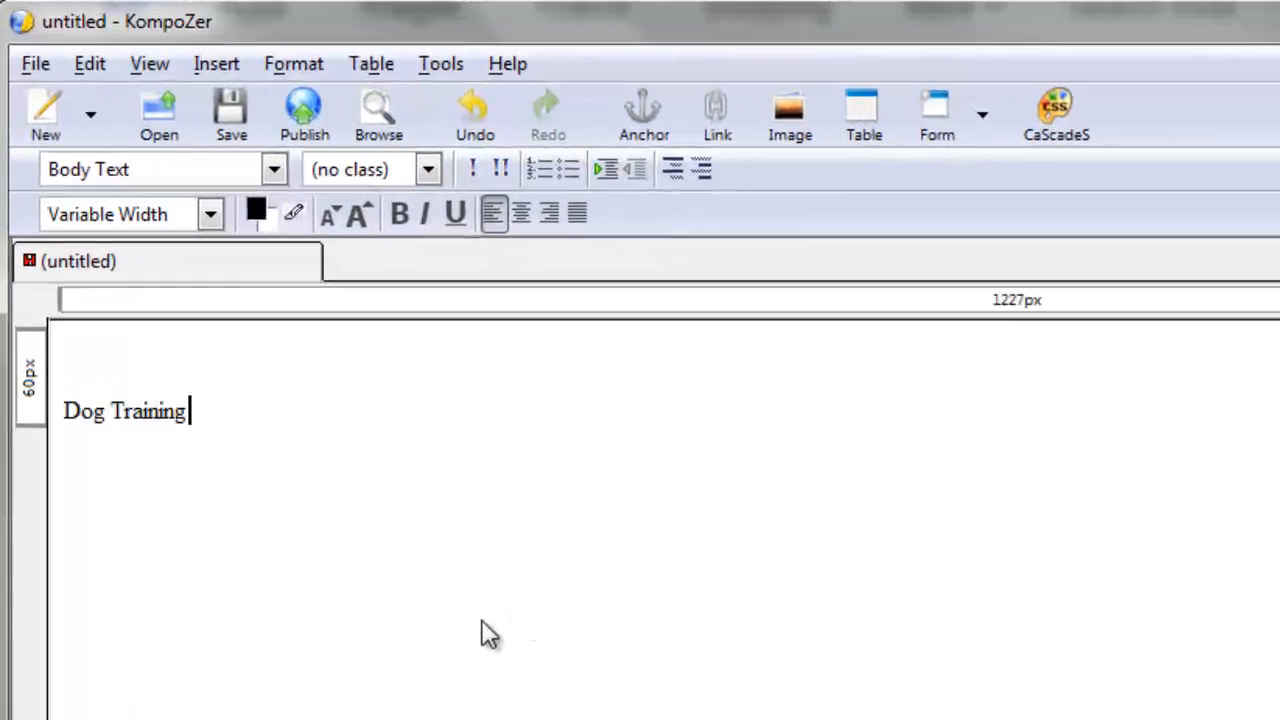
key("Home")
key("shift+End")
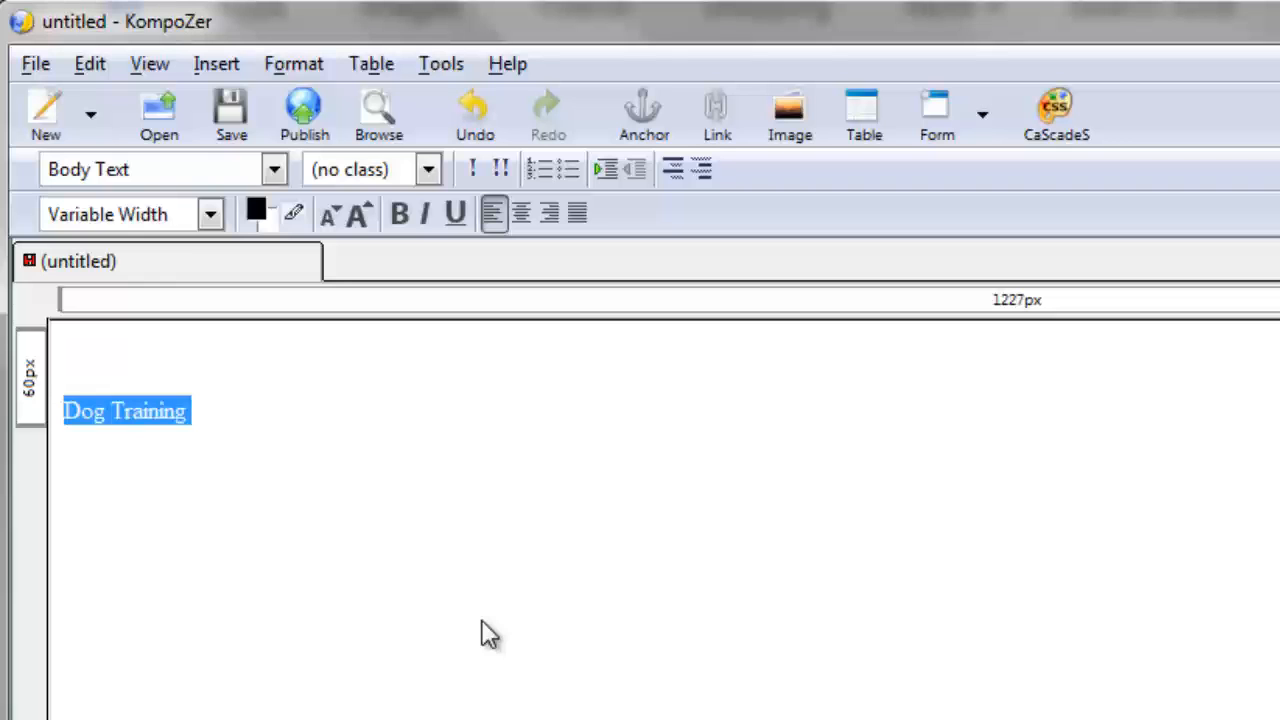
left_click(527, 226)
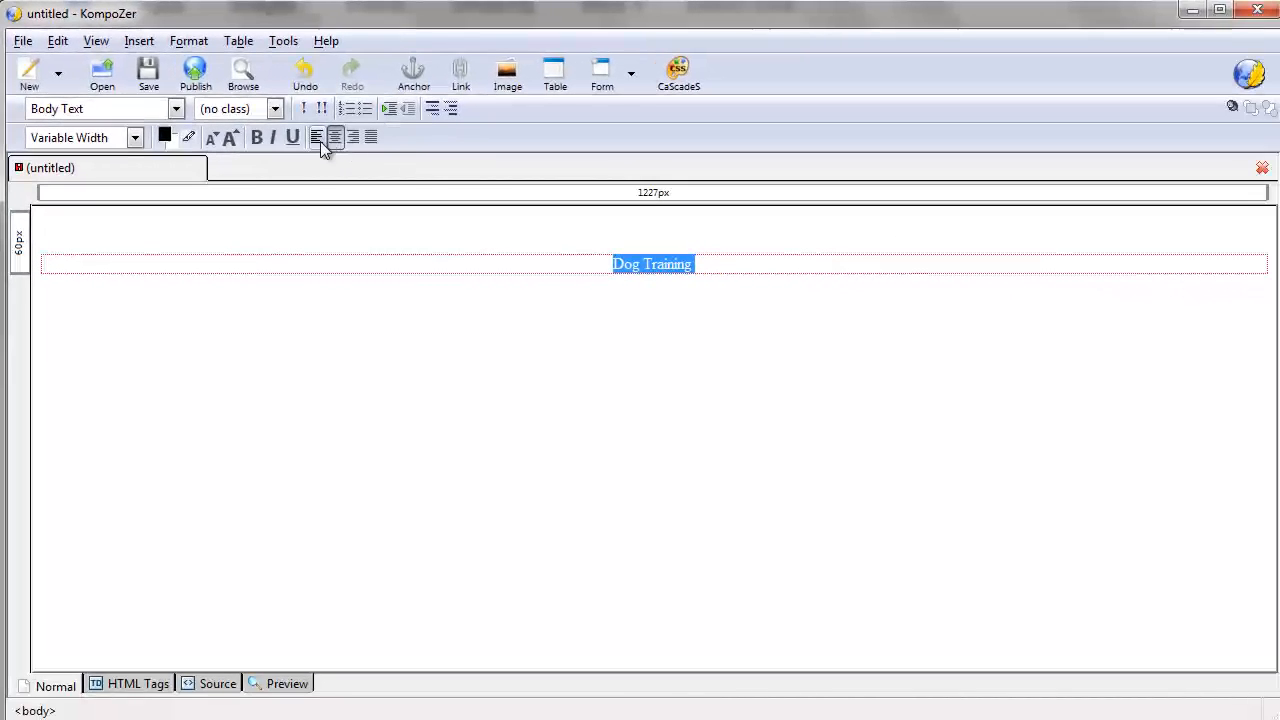
Step: Try left and right alignment on the title and return it to centred
left_click(318, 139)
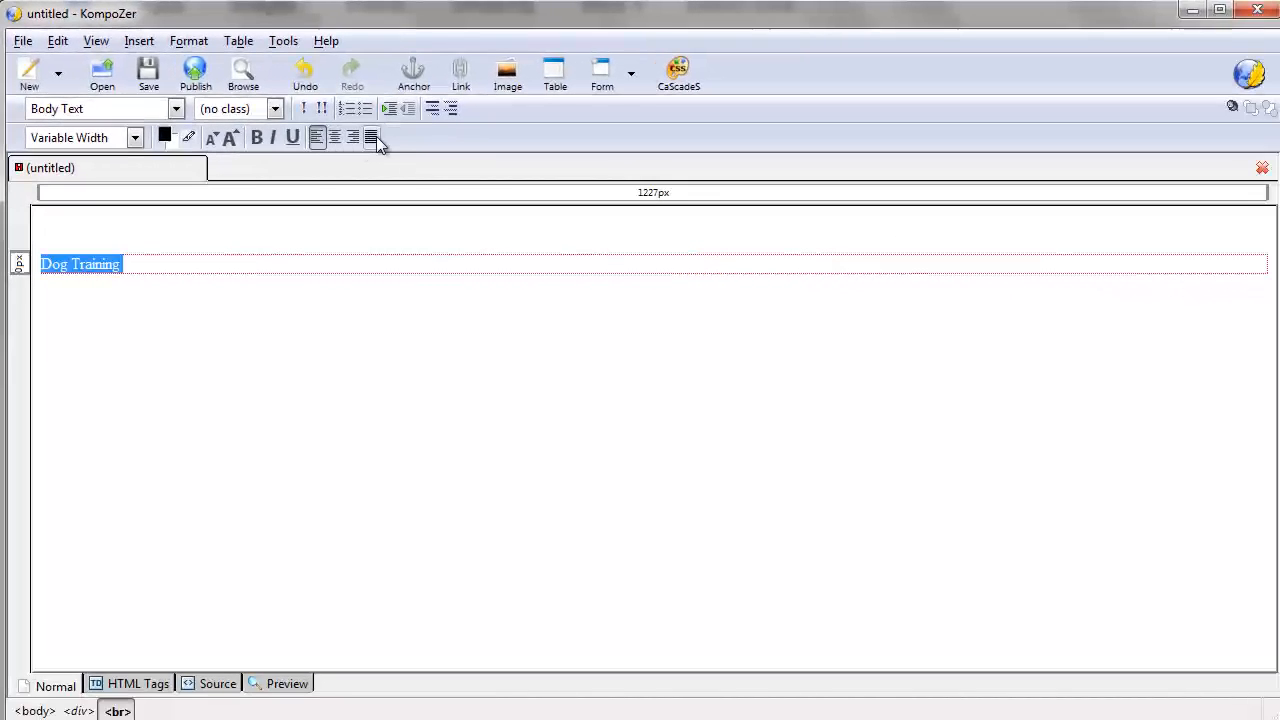
left_click(354, 139)
left_click(335, 139)
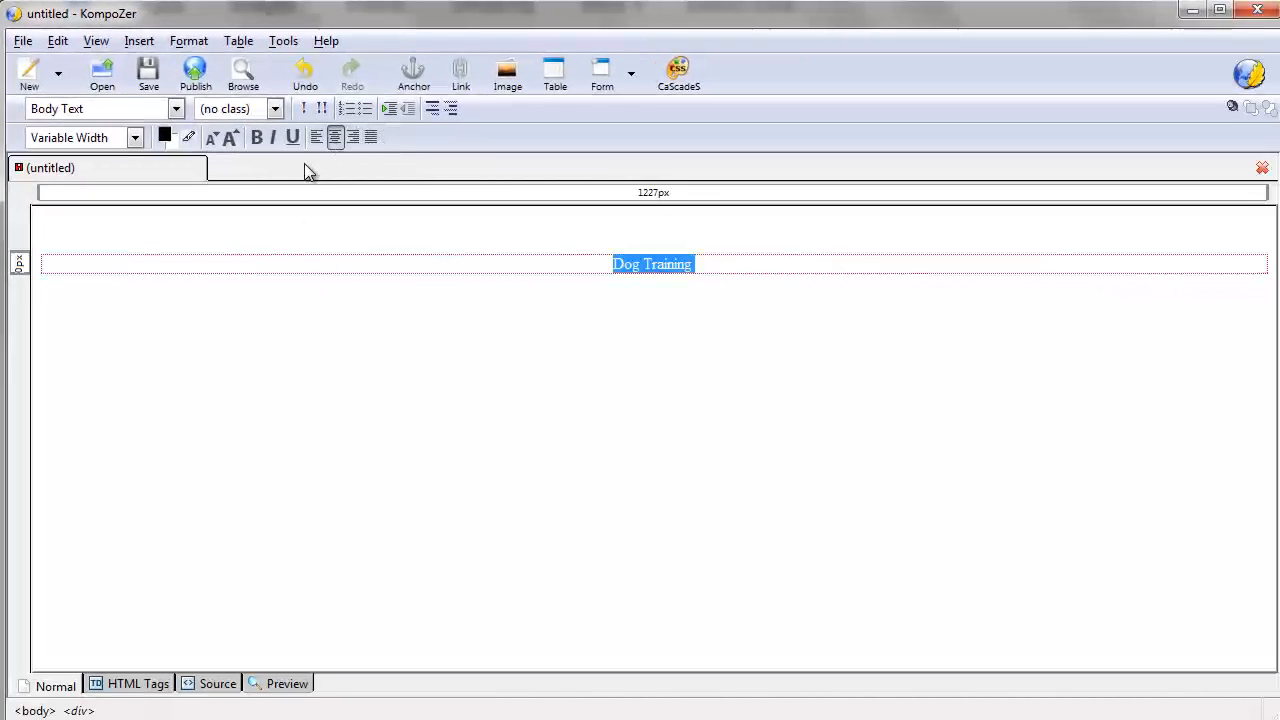
Step: Make the "Dog Training" title bold and enlarge its text by five size increments
left_click(257, 139)
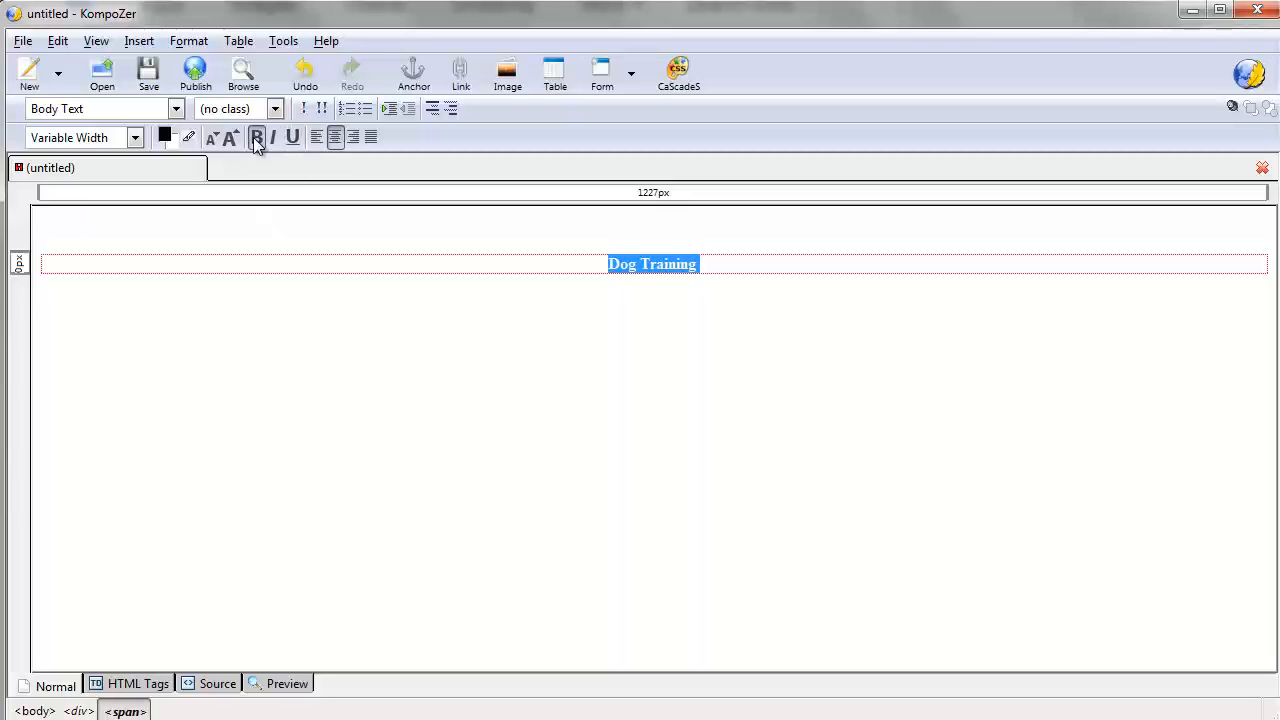
left_click(236, 141)
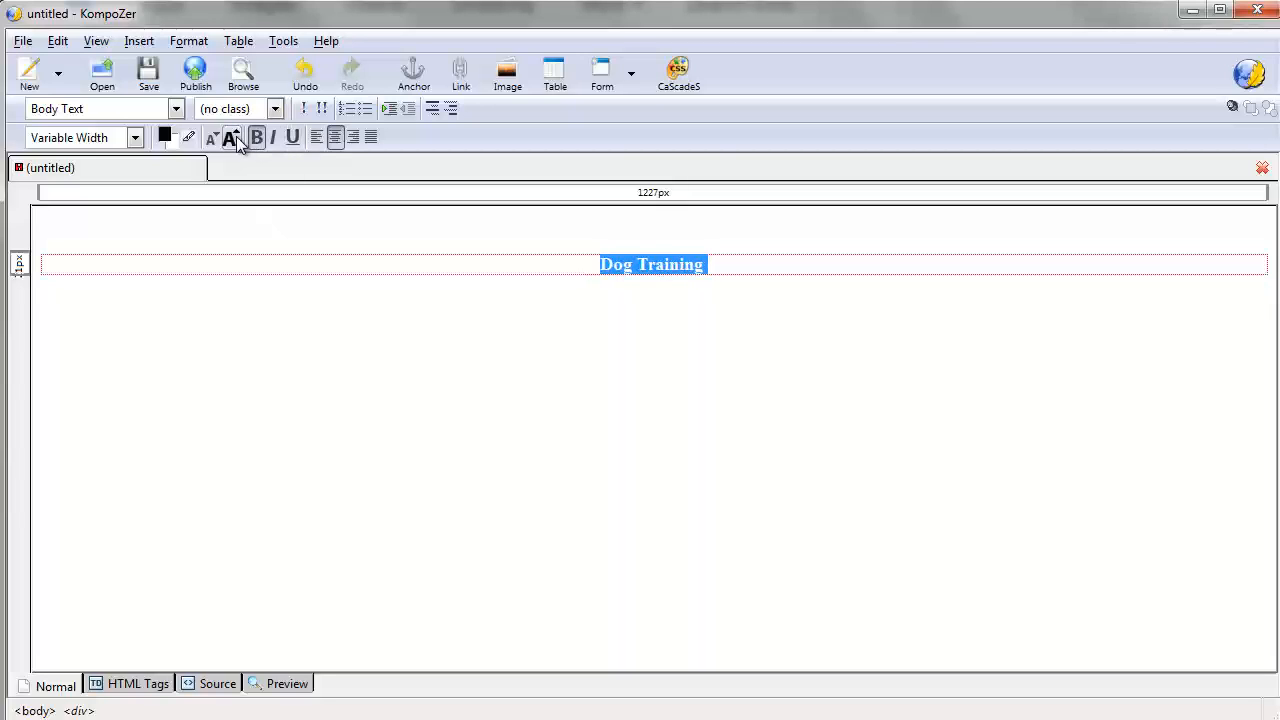
left_click(236, 141)
left_click(236, 141)
left_click(236, 141)
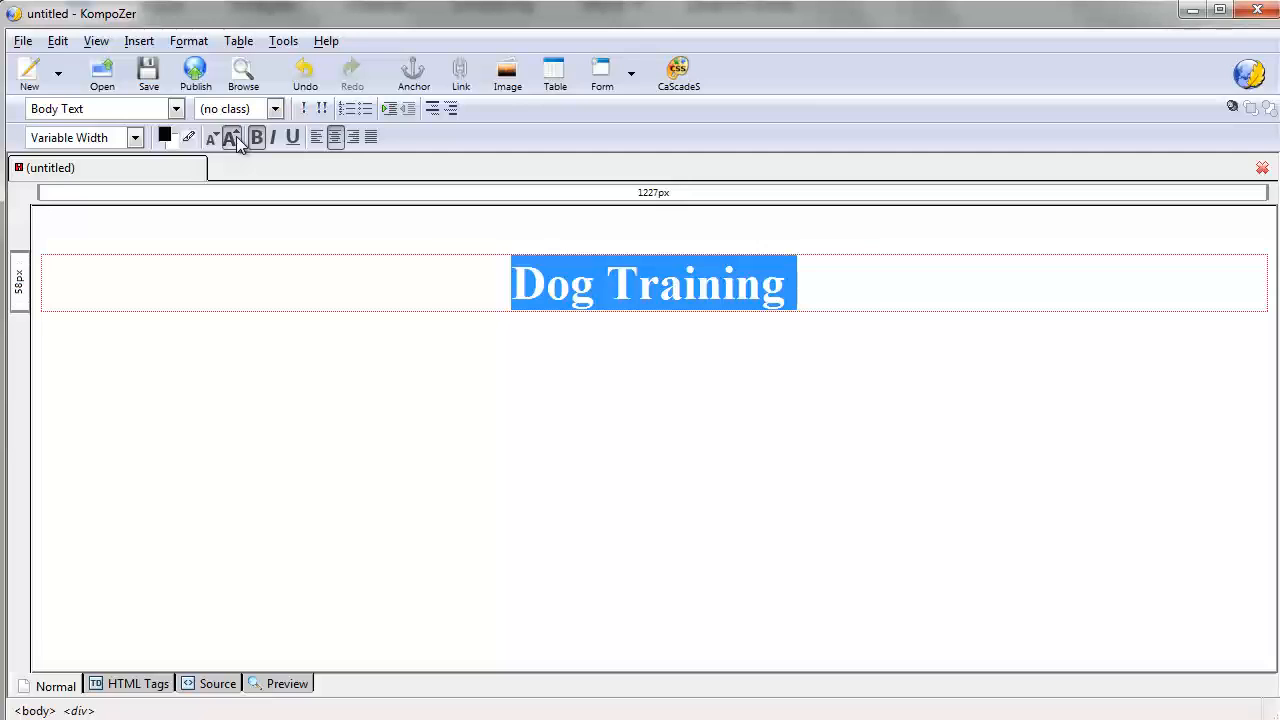
left_click(236, 141)
left_click(213, 141)
left_click(231, 140)
left_click(503, 313)
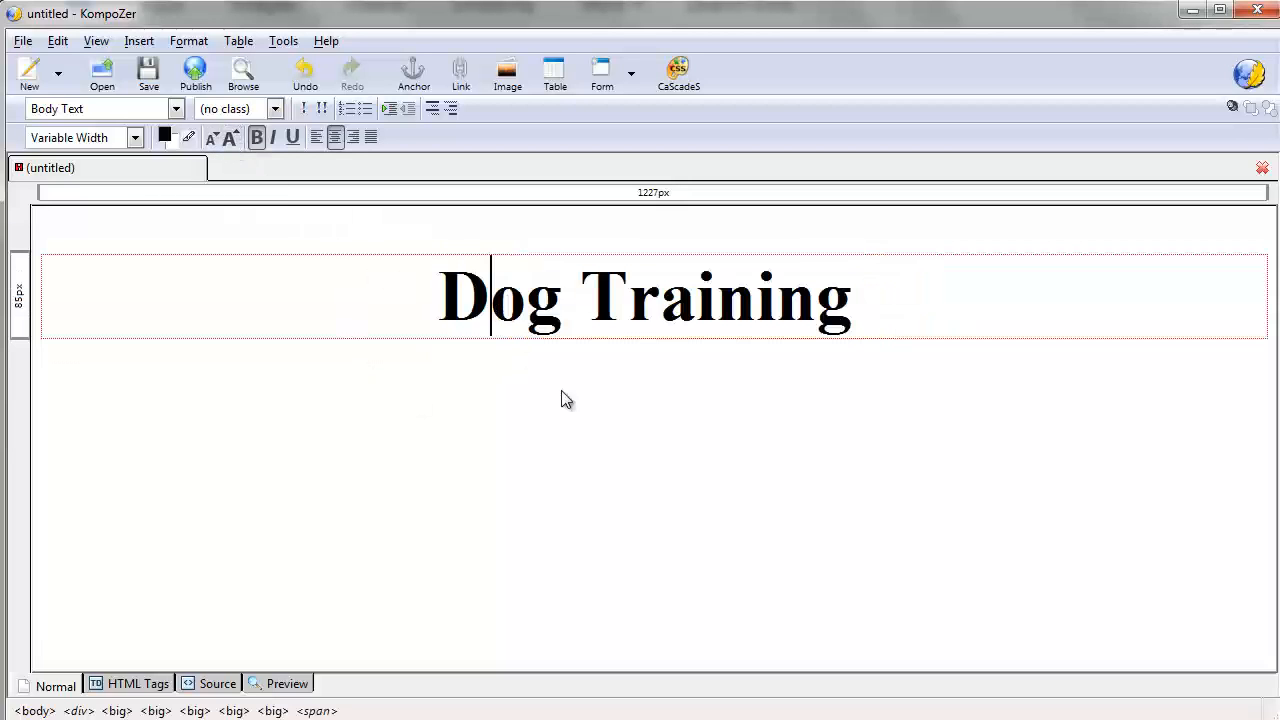
Step: Set the text colour of the whole "Dog Training" title to red (#FF0000)
left_click_drag(421, 287, 900, 283)
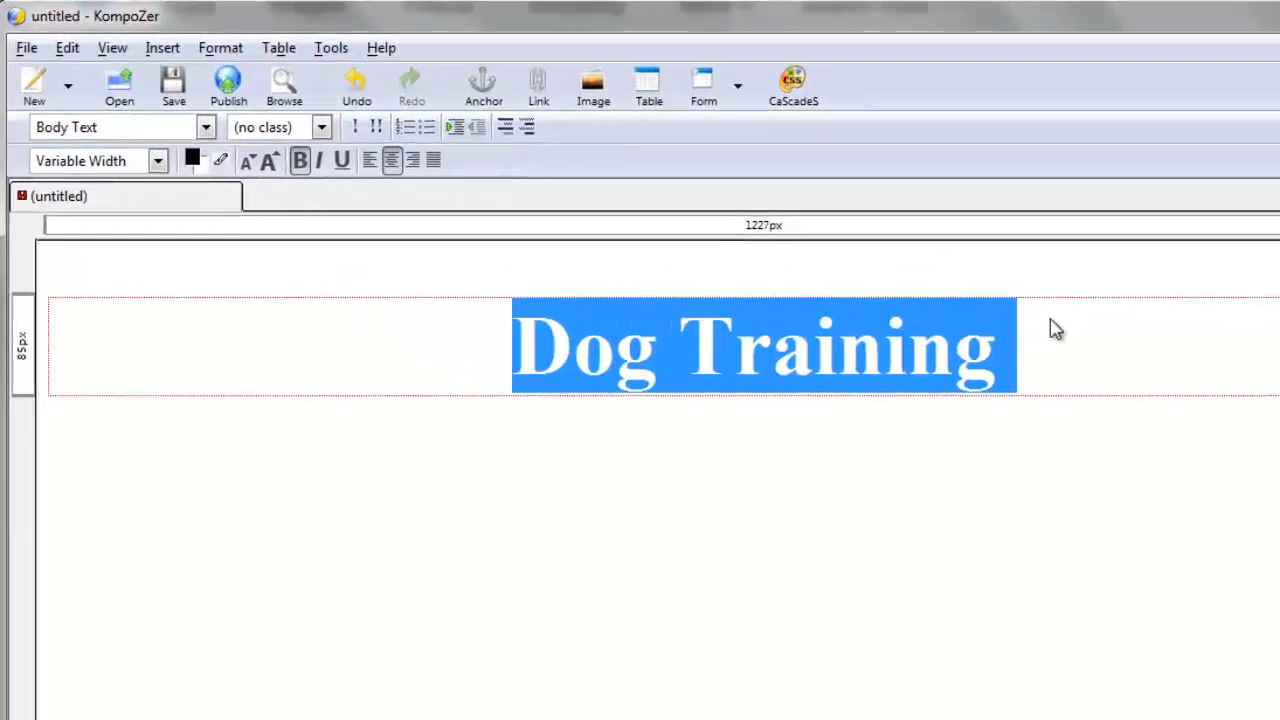
left_click(883, 295)
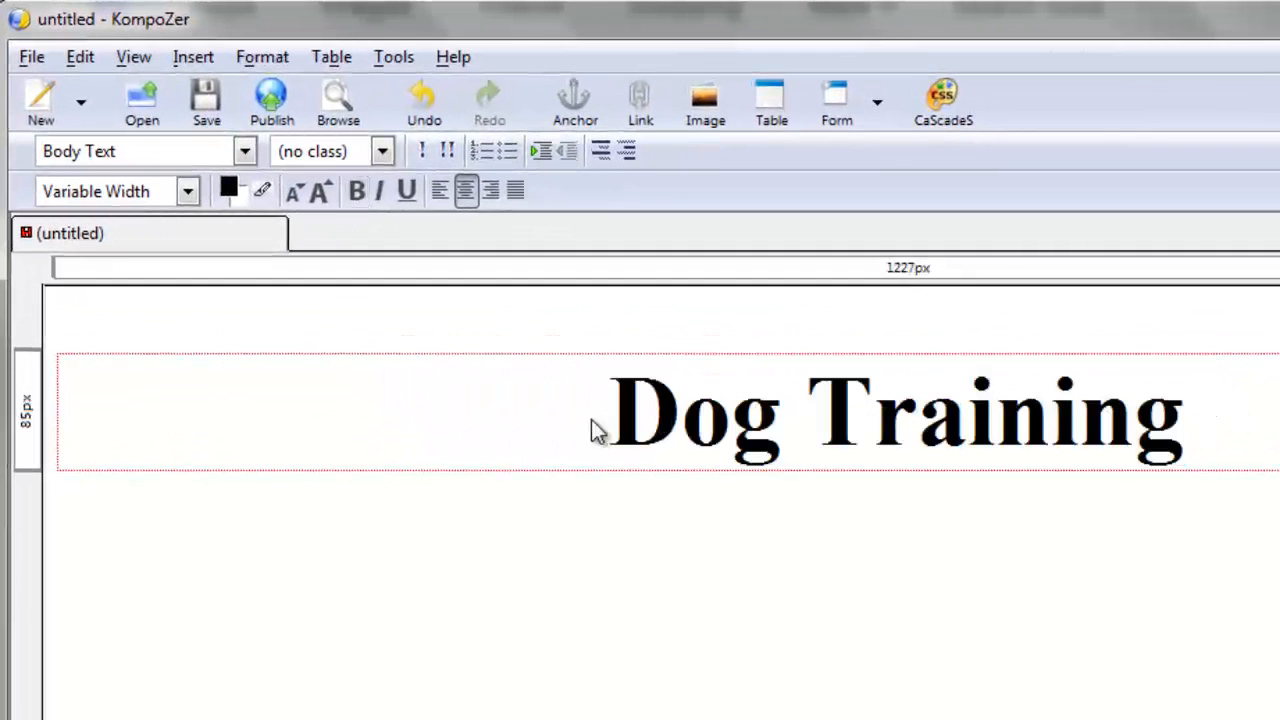
left_click_drag(591, 419, 1243, 434)
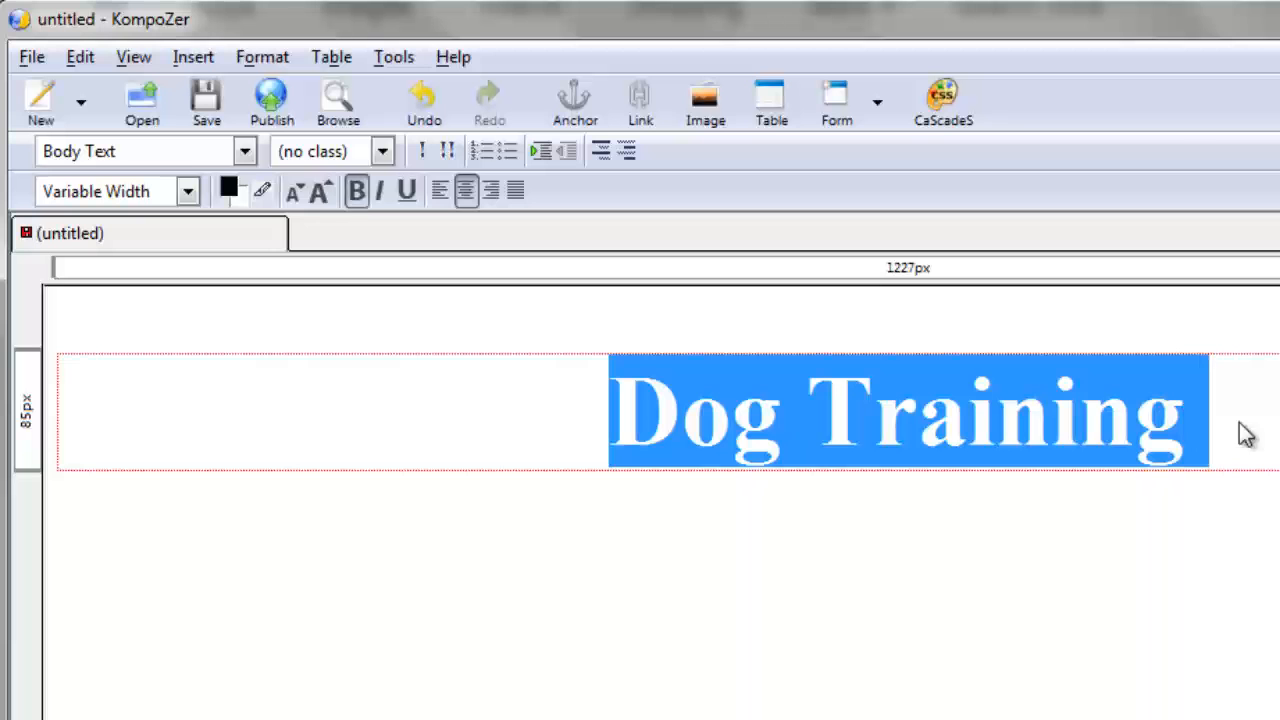
left_click(229, 189)
left_click(455, 453)
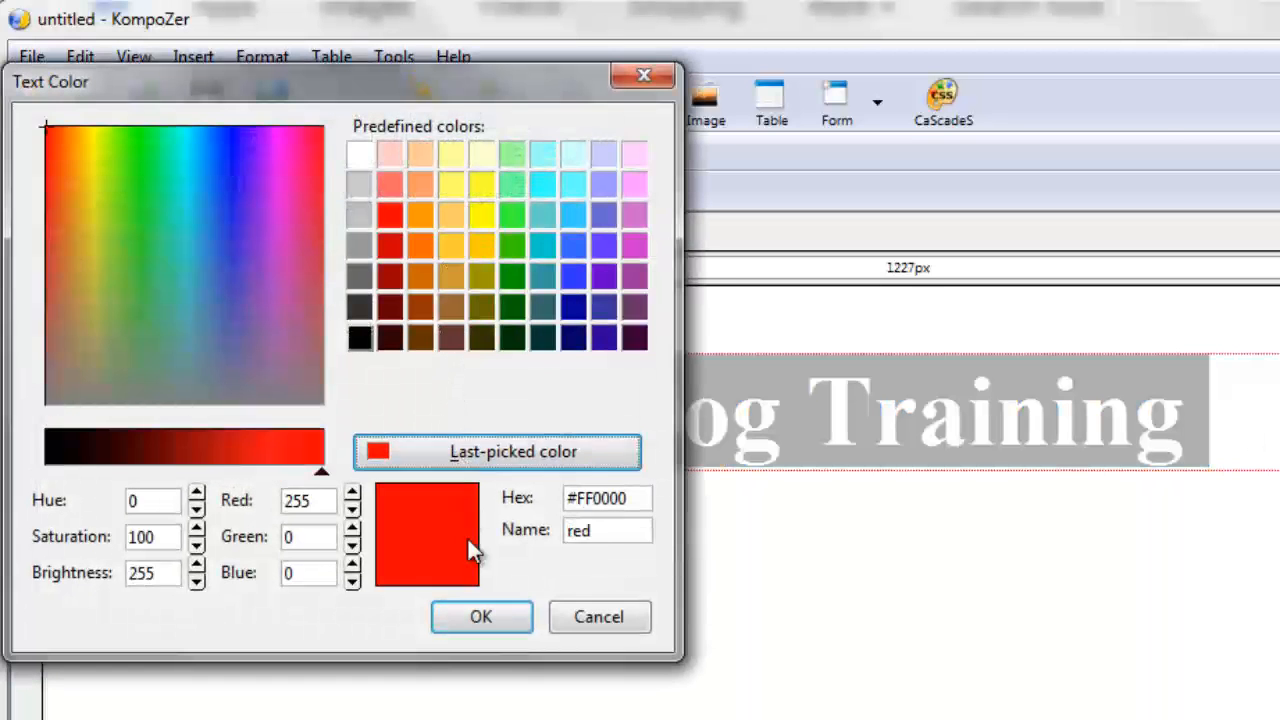
left_click(481, 616)
Step: Apply the last-picked yellow as the highlight colour of the title text
left_click_drag(603, 447, 1248, 410)
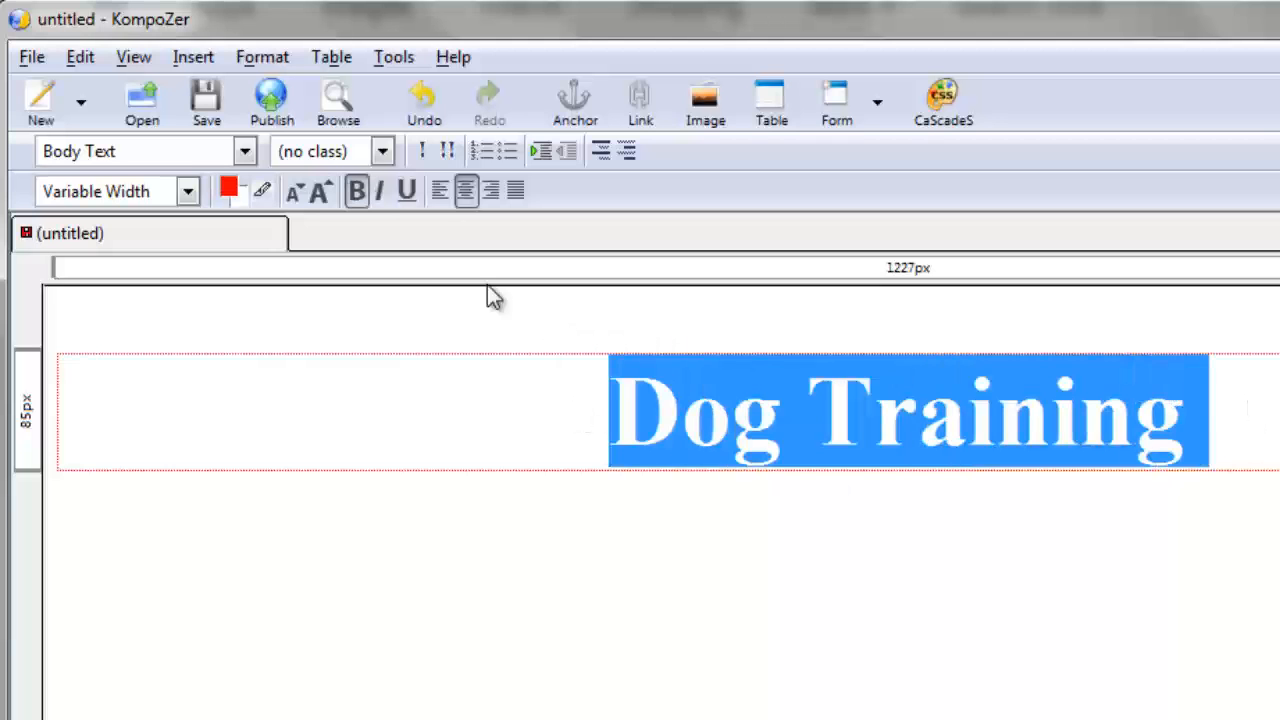
left_click(266, 190)
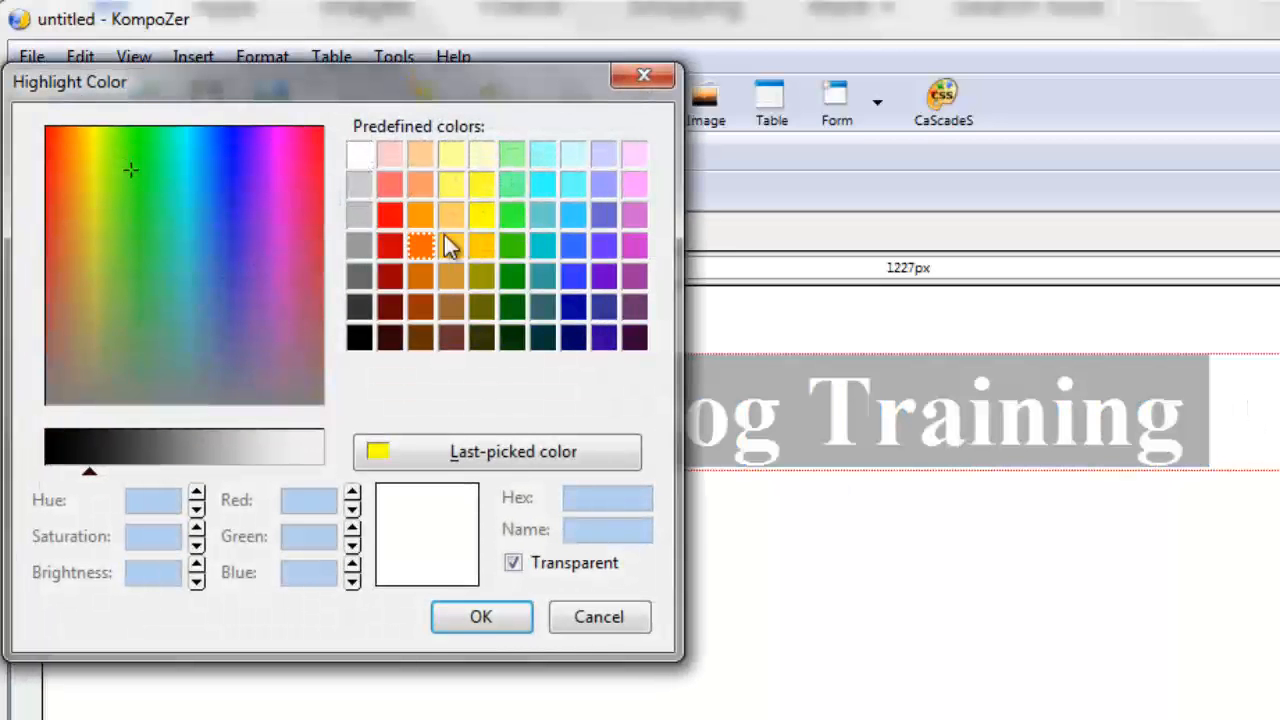
left_click(513, 449)
left_click(481, 616)
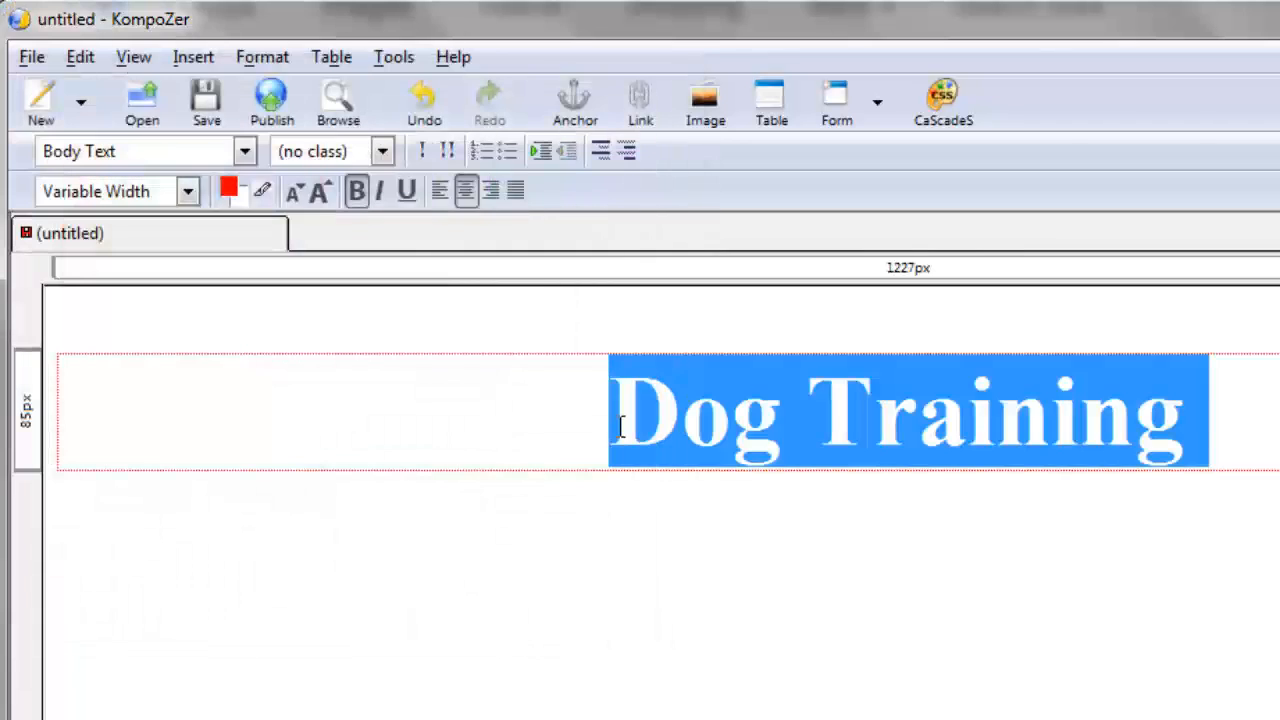
left_click(613, 437)
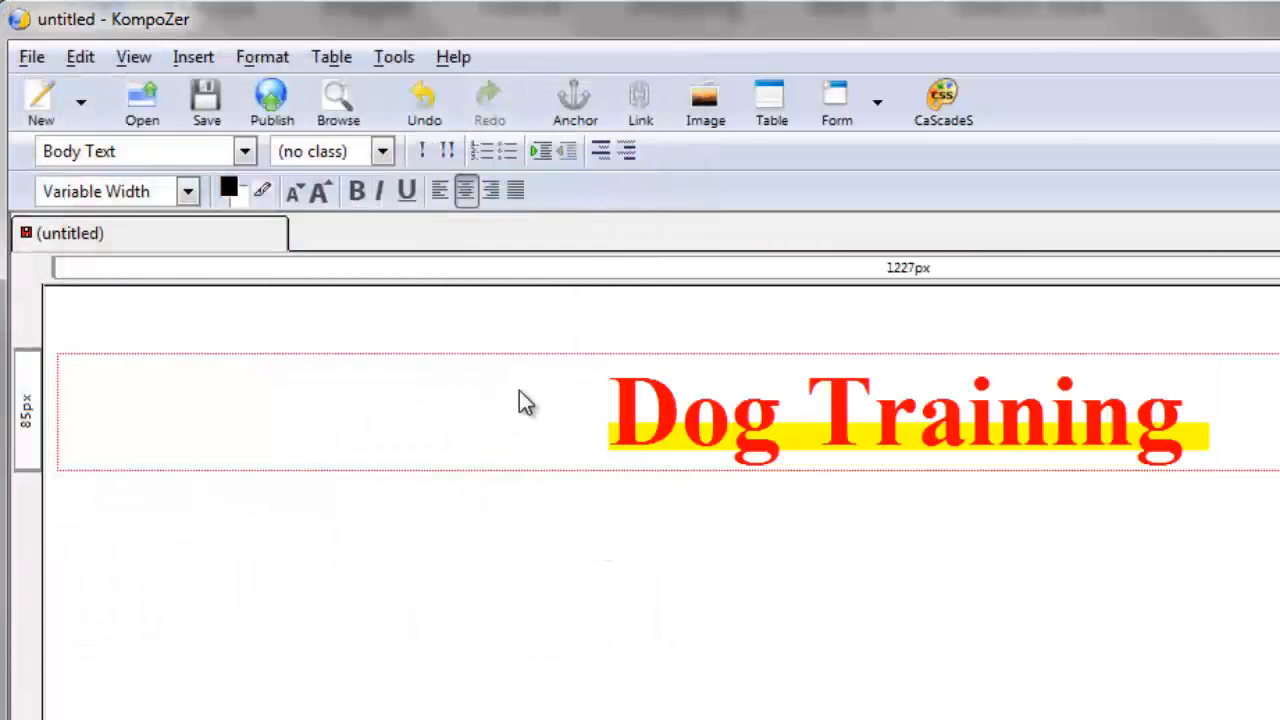
Step: Set the block background colour behind the title to yellow (#FFFF00)
left_click_drag(534, 414, 1232, 430)
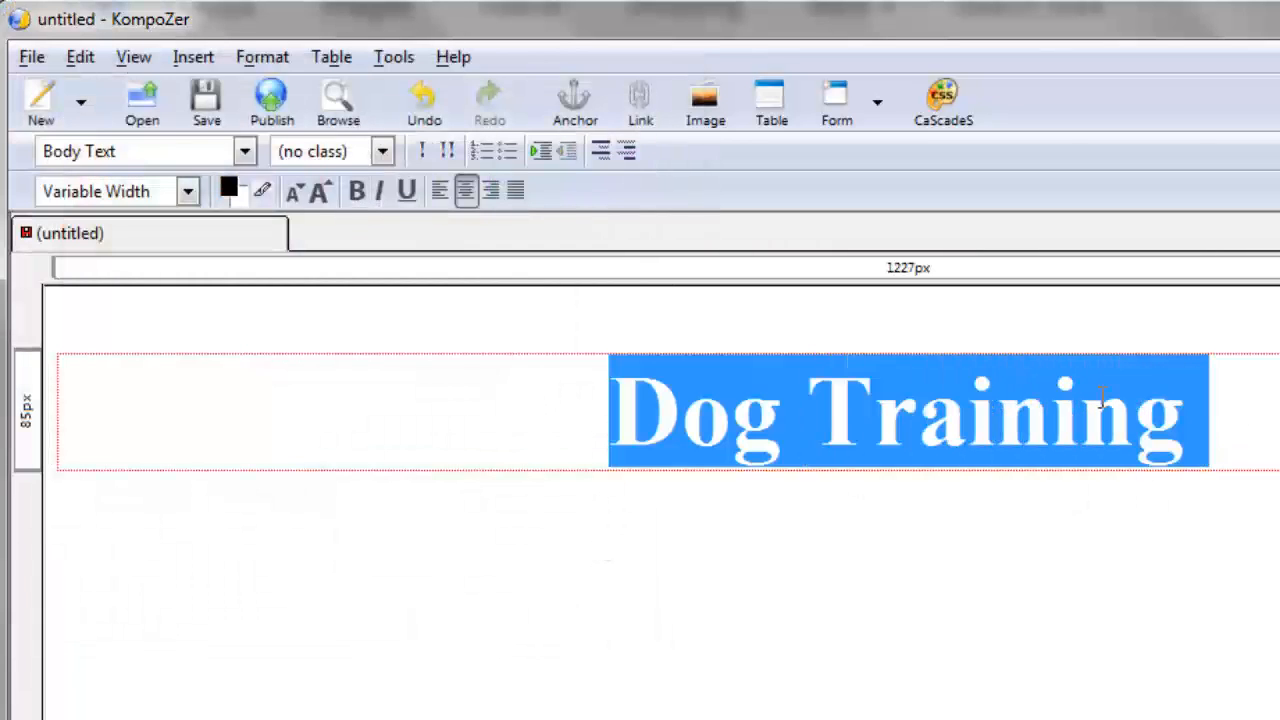
left_click(245, 197)
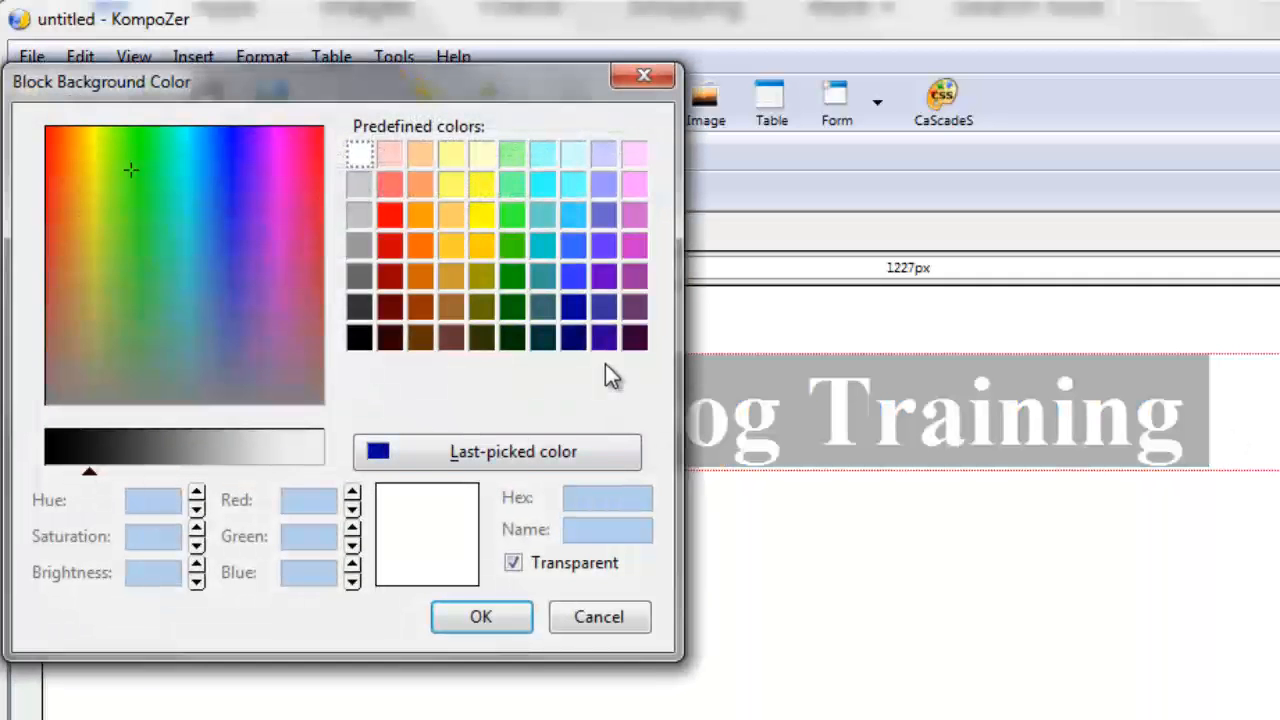
left_click(483, 213)
left_click(490, 614)
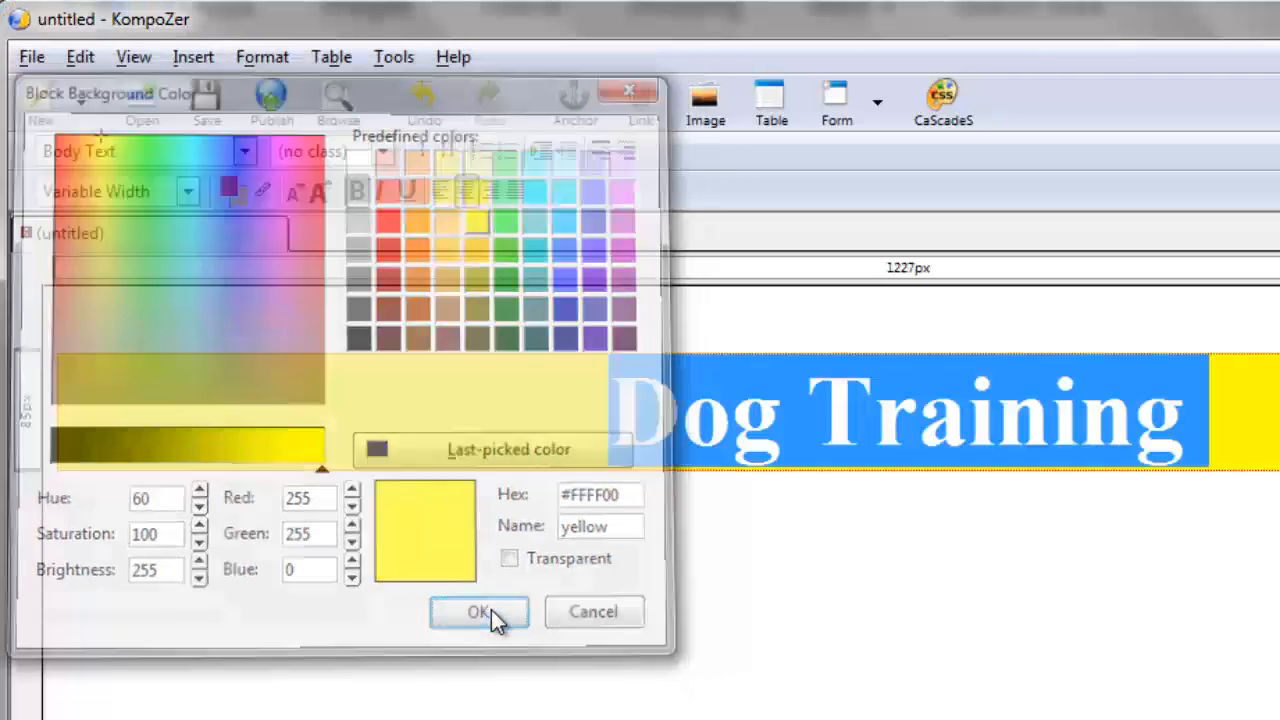
left_click(466, 434)
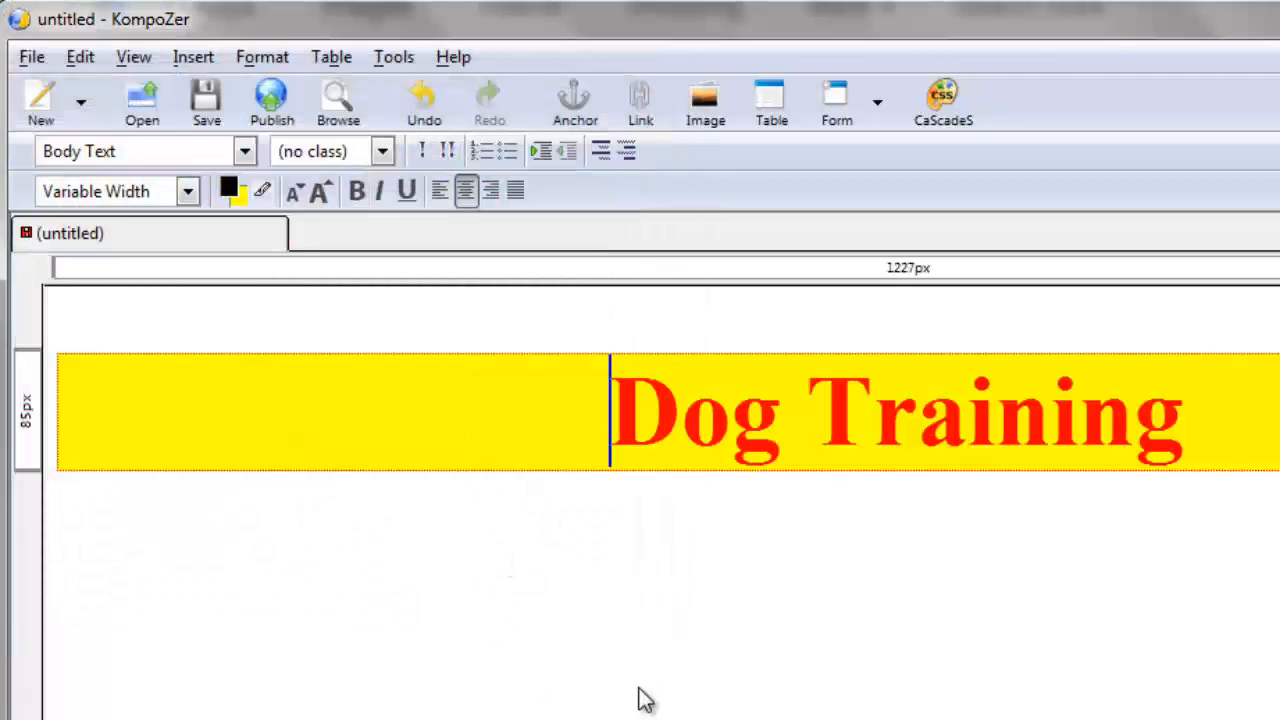
Step: Add blank lines below the title and undo them together with the title's yellow background
key("End")
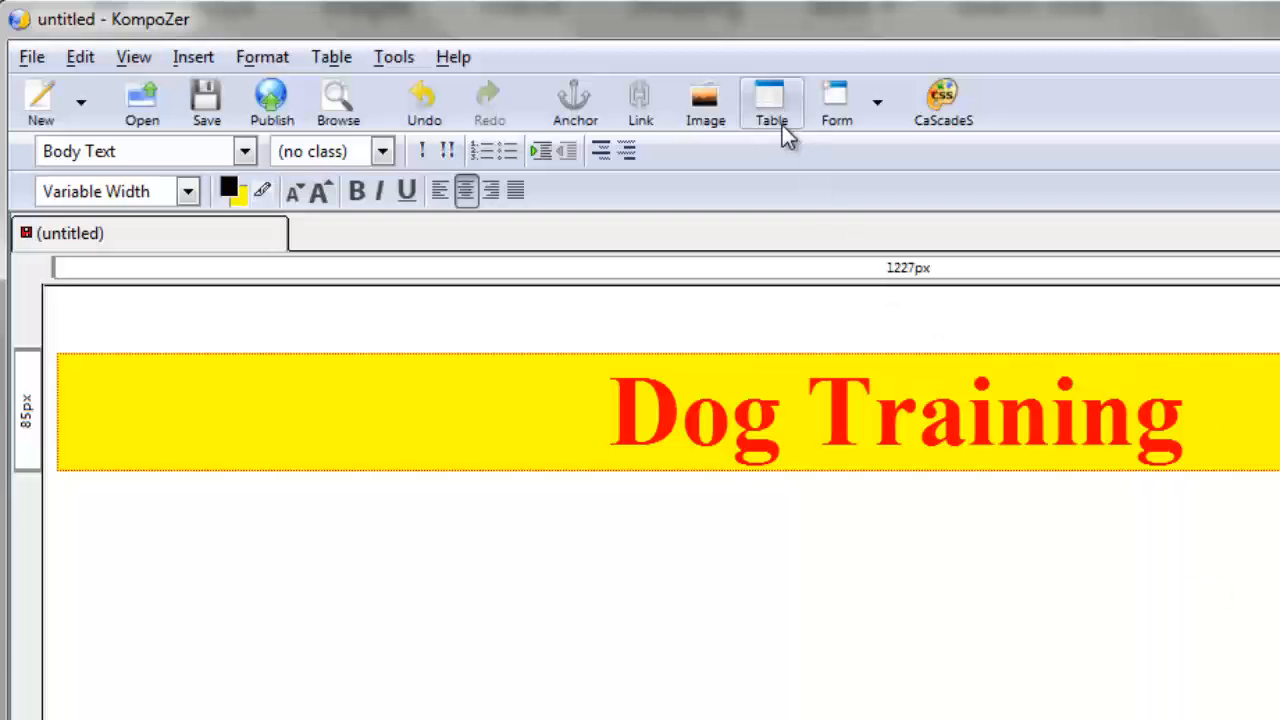
key("Return")
key("Return")
key("Return")
key("ctrl+z")
key("ctrl+z")
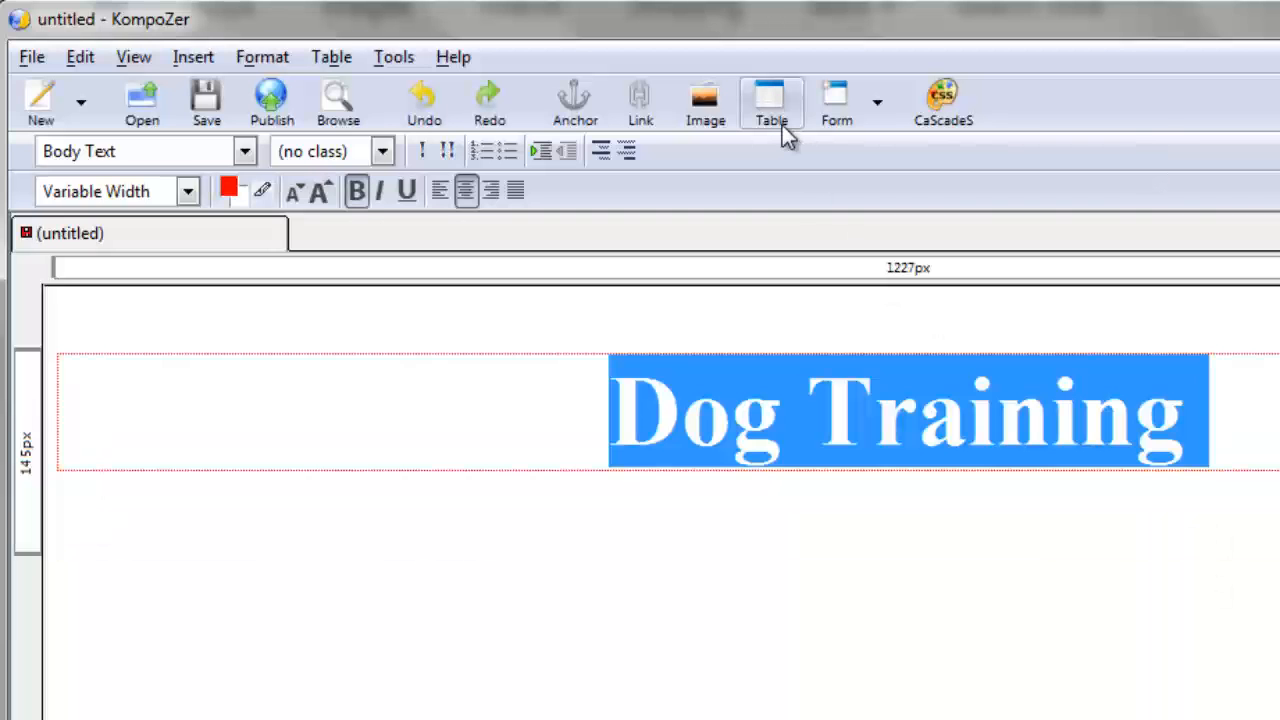
left_click(1232, 550)
key("ctrl+z")
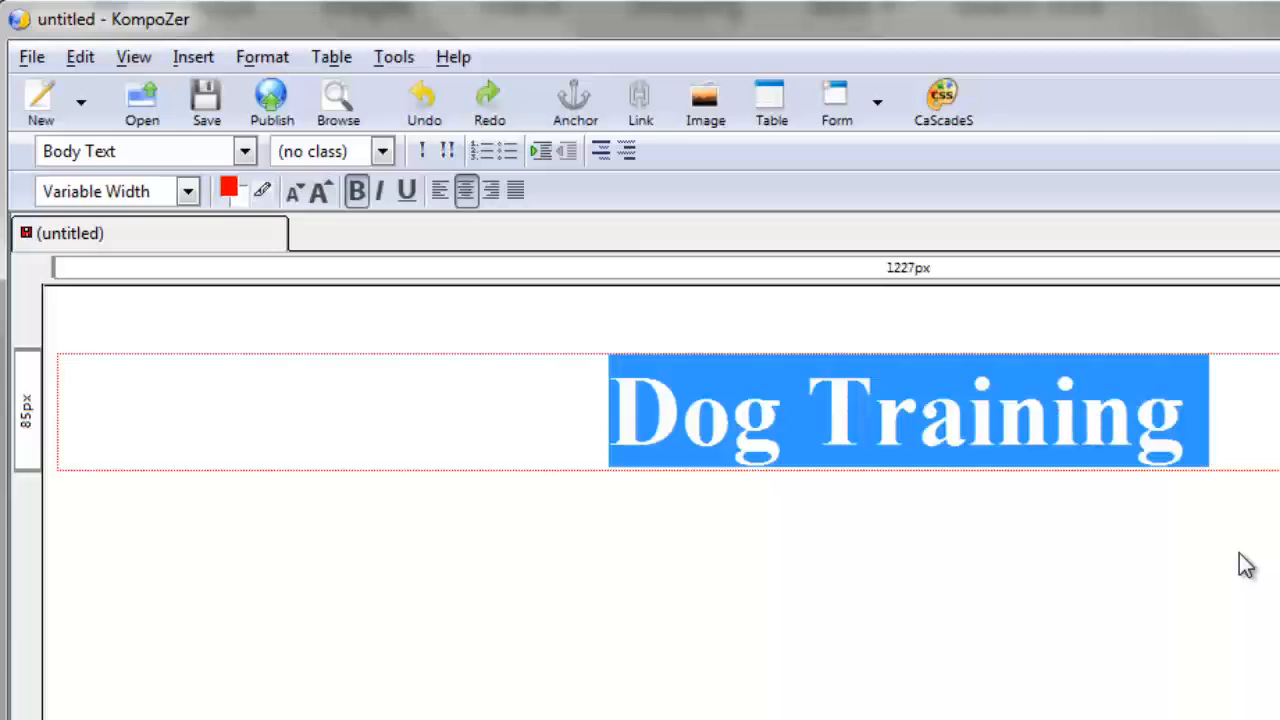
Step: Insert a 2 x 2 table on a new line below the "Dog Training" title
left_click(1244, 565)
key("Return")
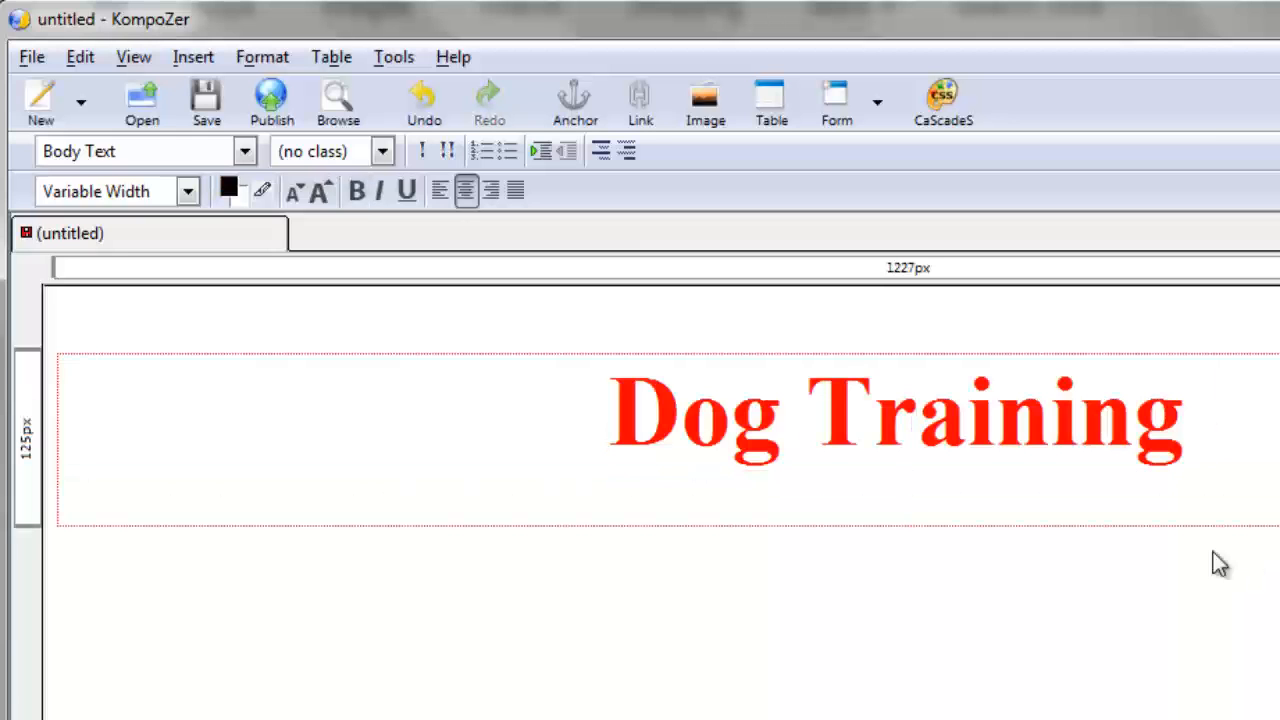
left_click(760, 128)
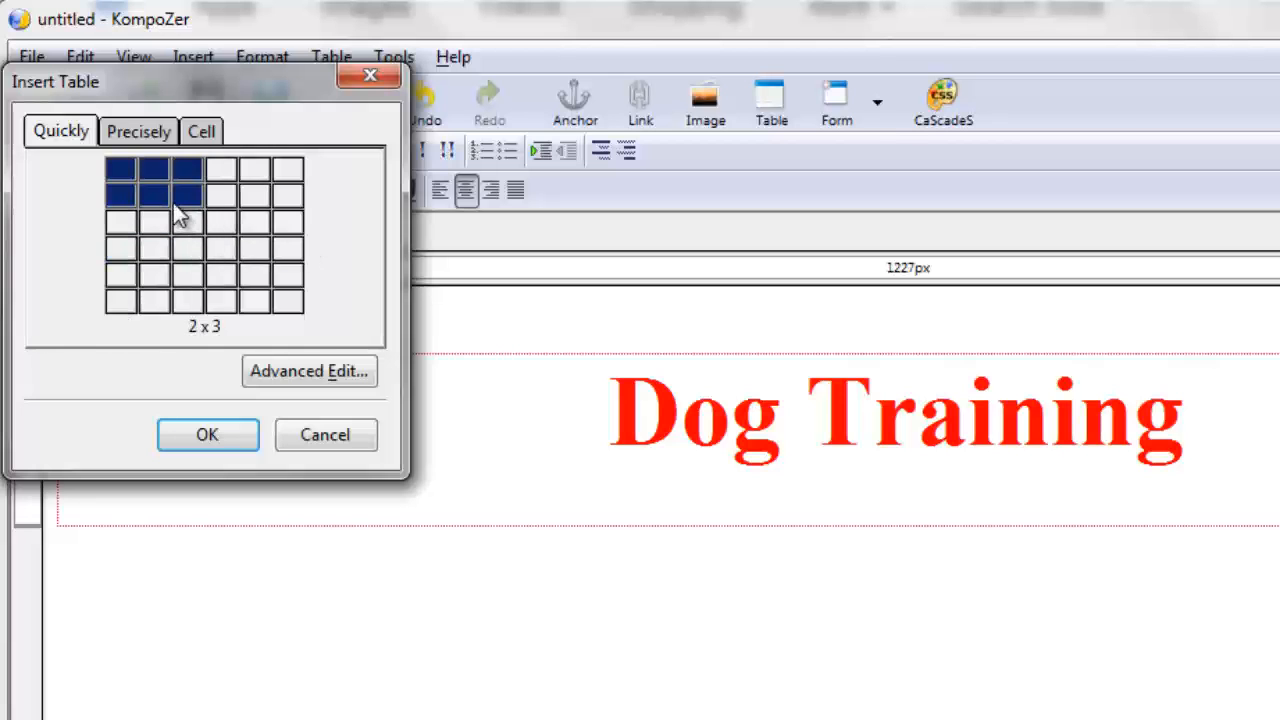
left_click(201, 131)
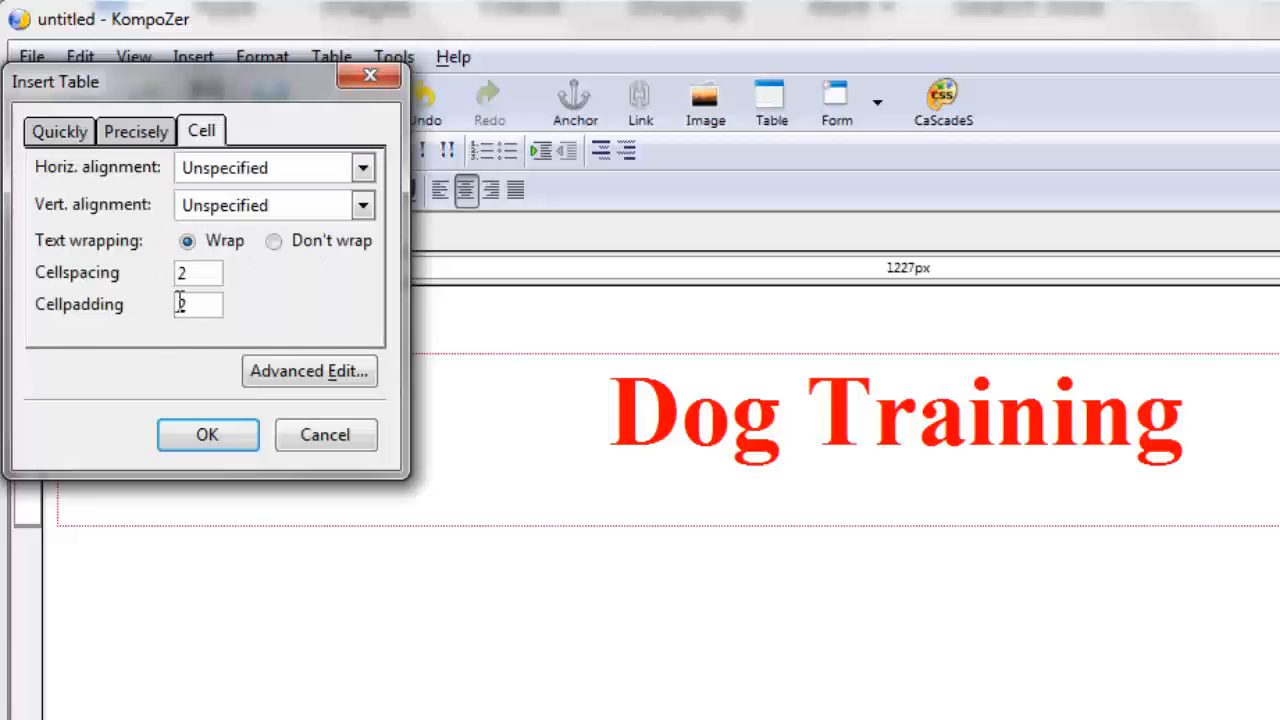
left_click_drag(194, 276, 176, 279)
left_click(51, 137)
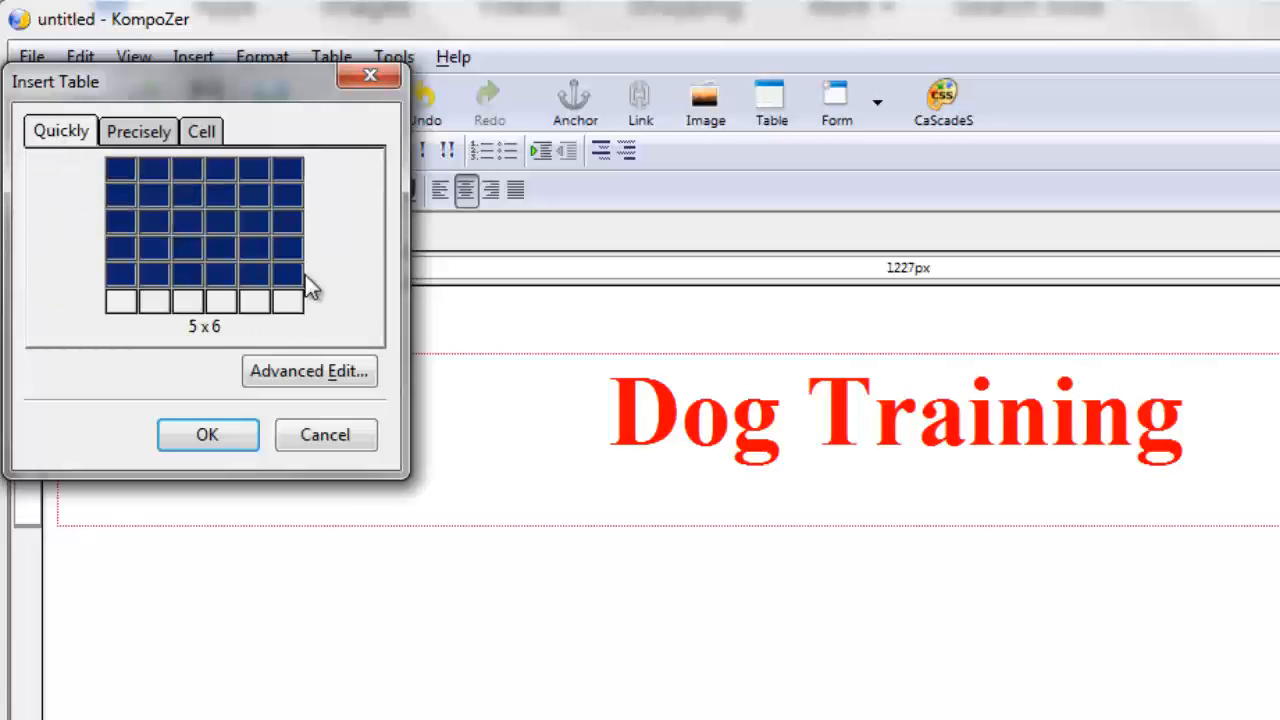
left_click(163, 190)
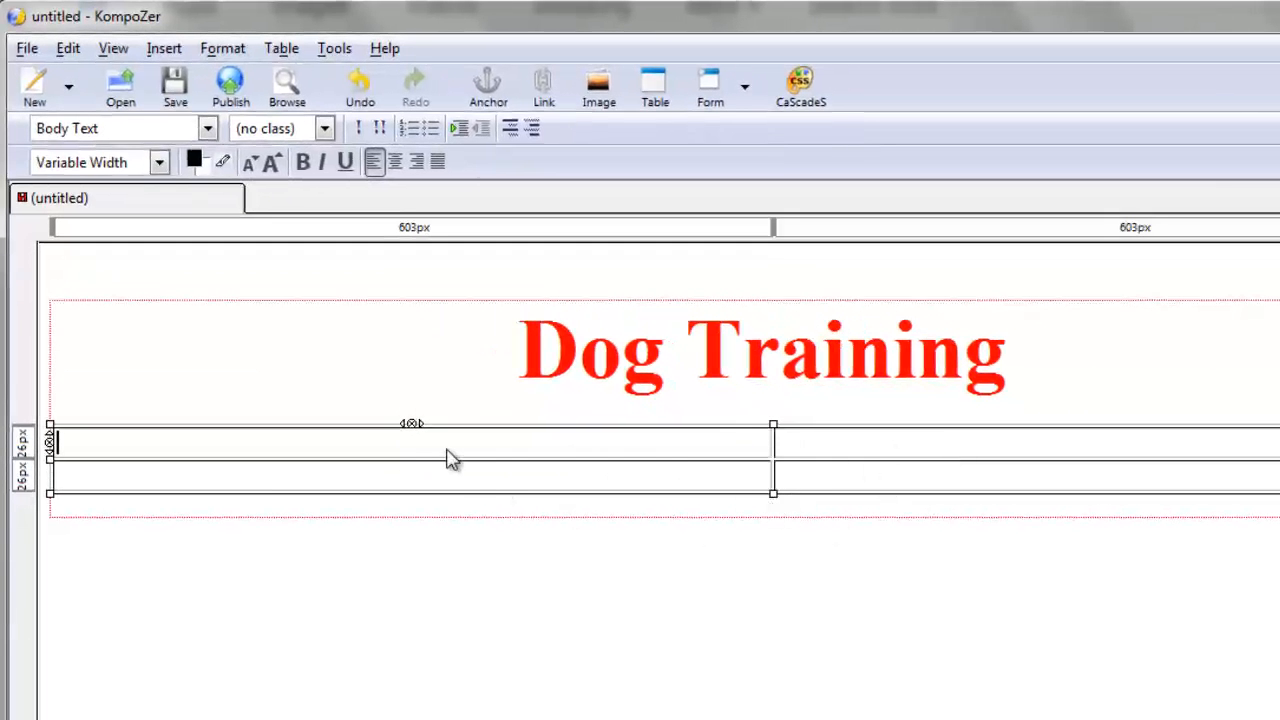
Step: Open the properties of the table below the title and set it to 10 rows and 5 columns
left_click(500, 491)
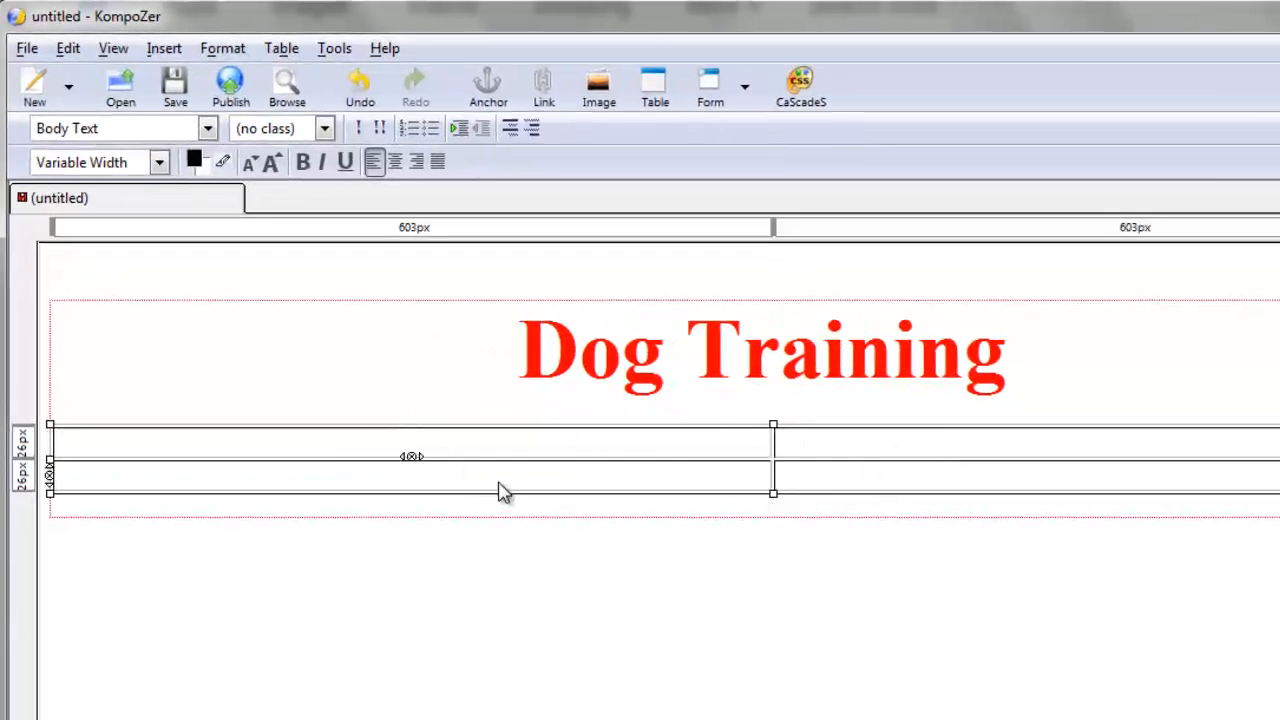
right_click(401, 485)
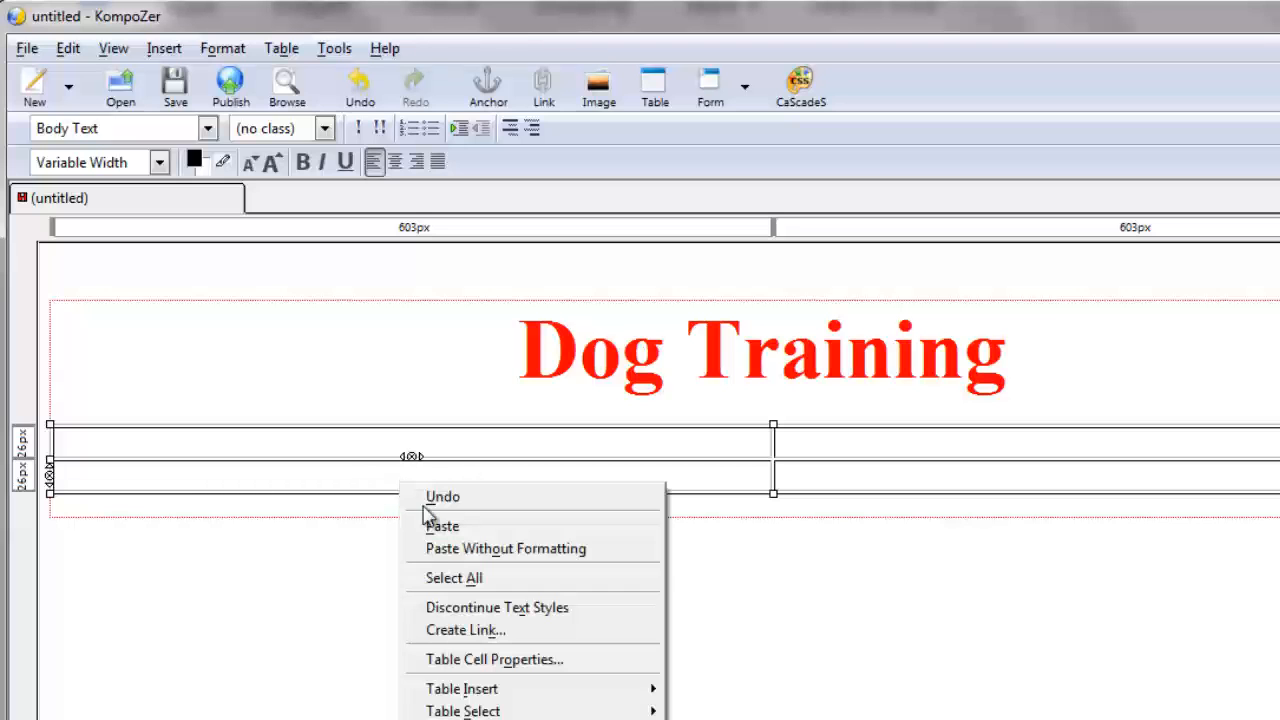
left_click(495, 659)
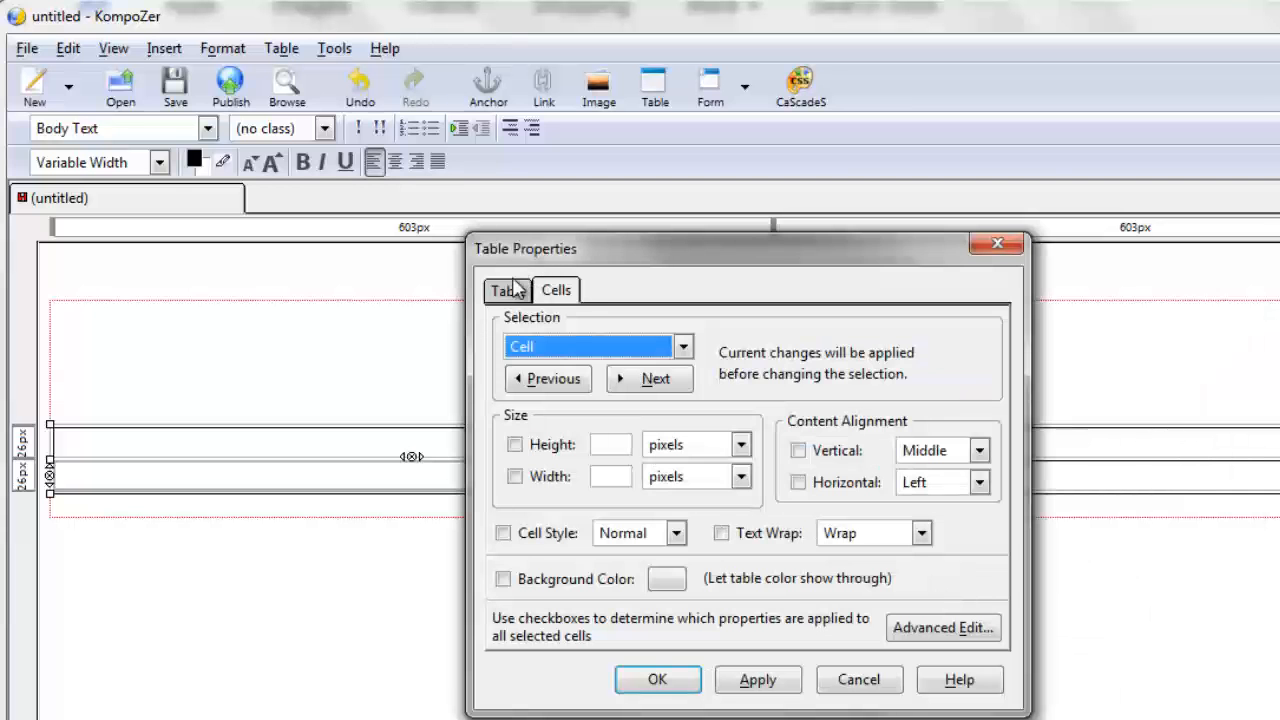
left_click(507, 290)
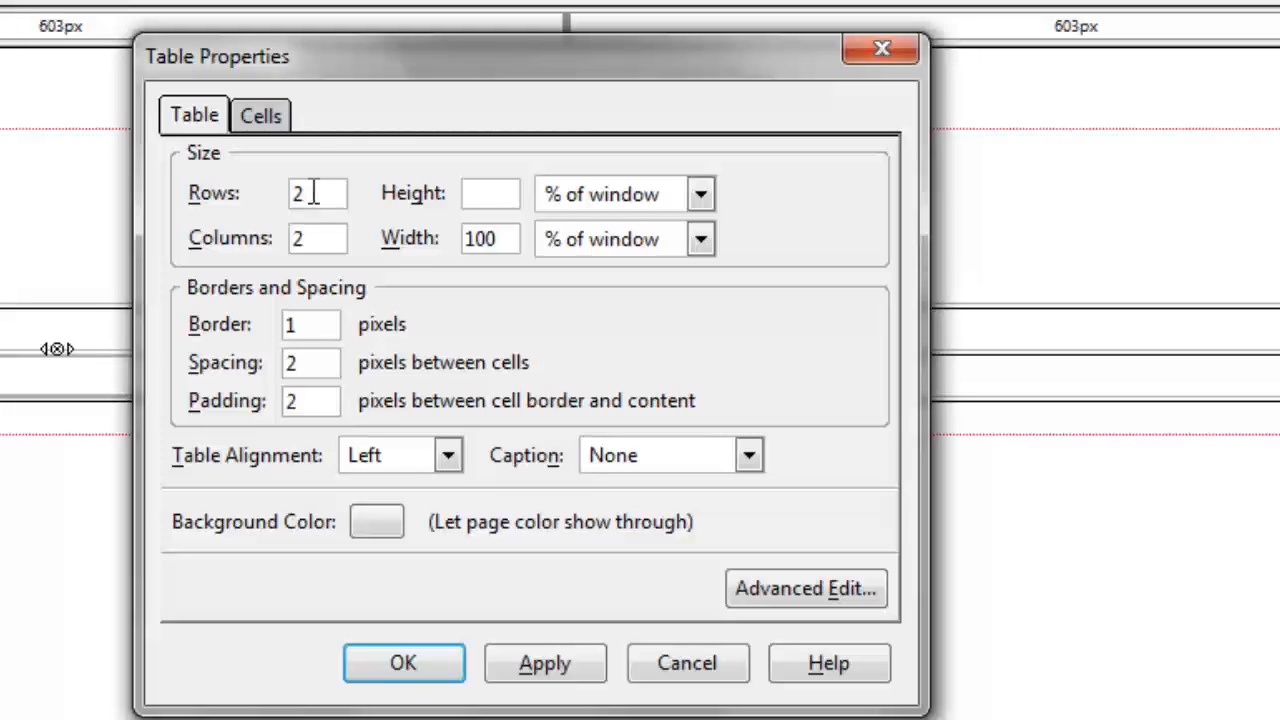
left_click_drag(313, 193, 266, 183)
type("10")
left_click_drag(320, 234, 270, 230)
type("5")
Step: Set the table's border to 0, cell spacing to 5 and cell padding to 5 pixels, and apply the table properties
left_click_drag(322, 332, 280, 332)
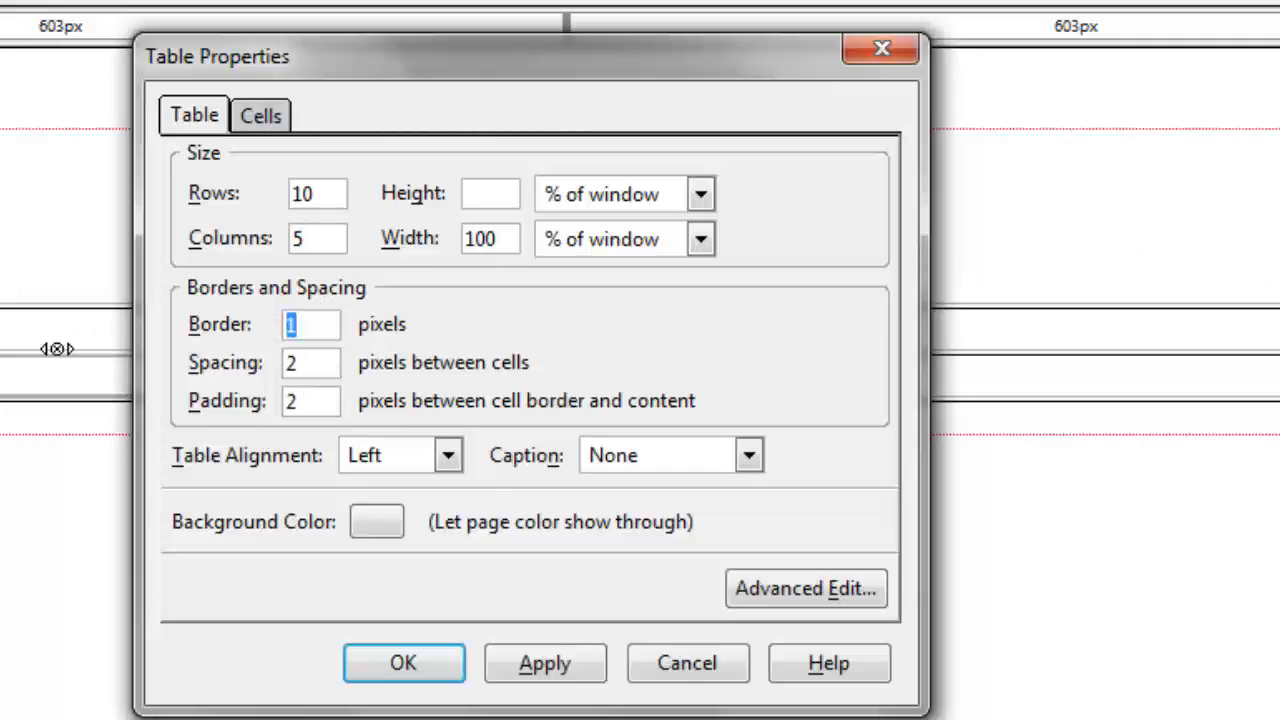
type("0")
left_click_drag(302, 362, 276, 362)
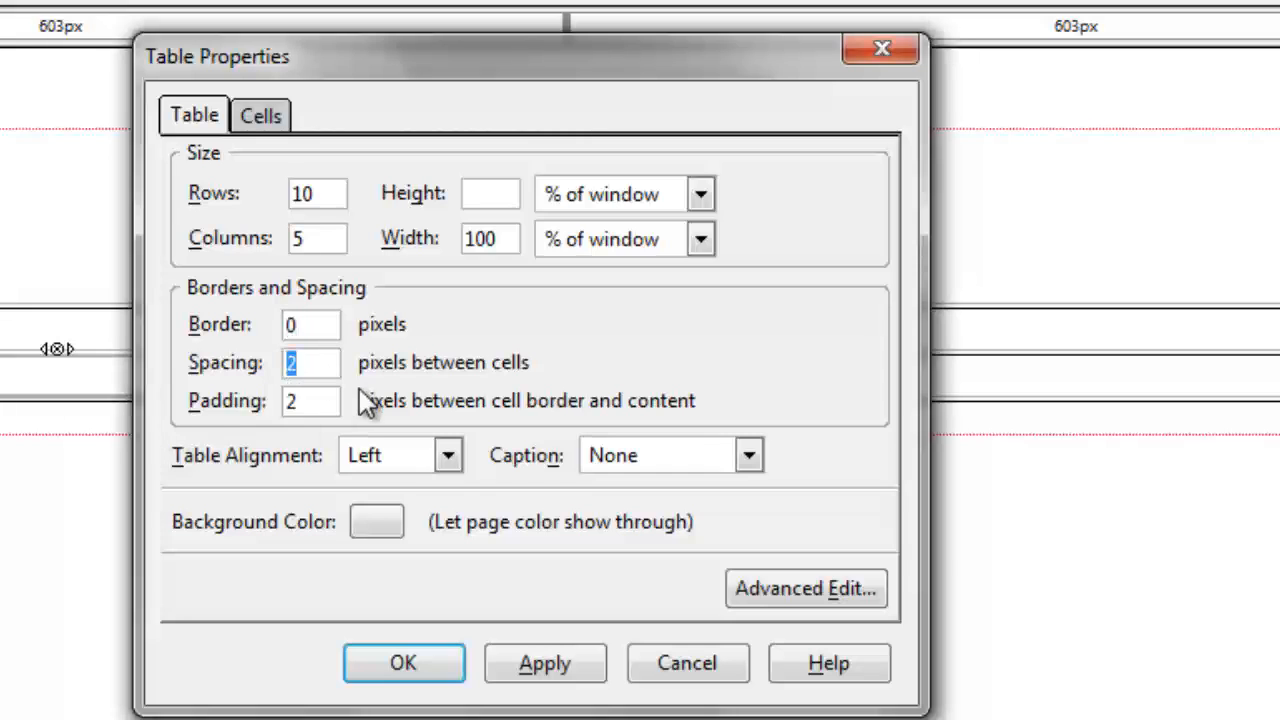
type("5")
key("Tab")
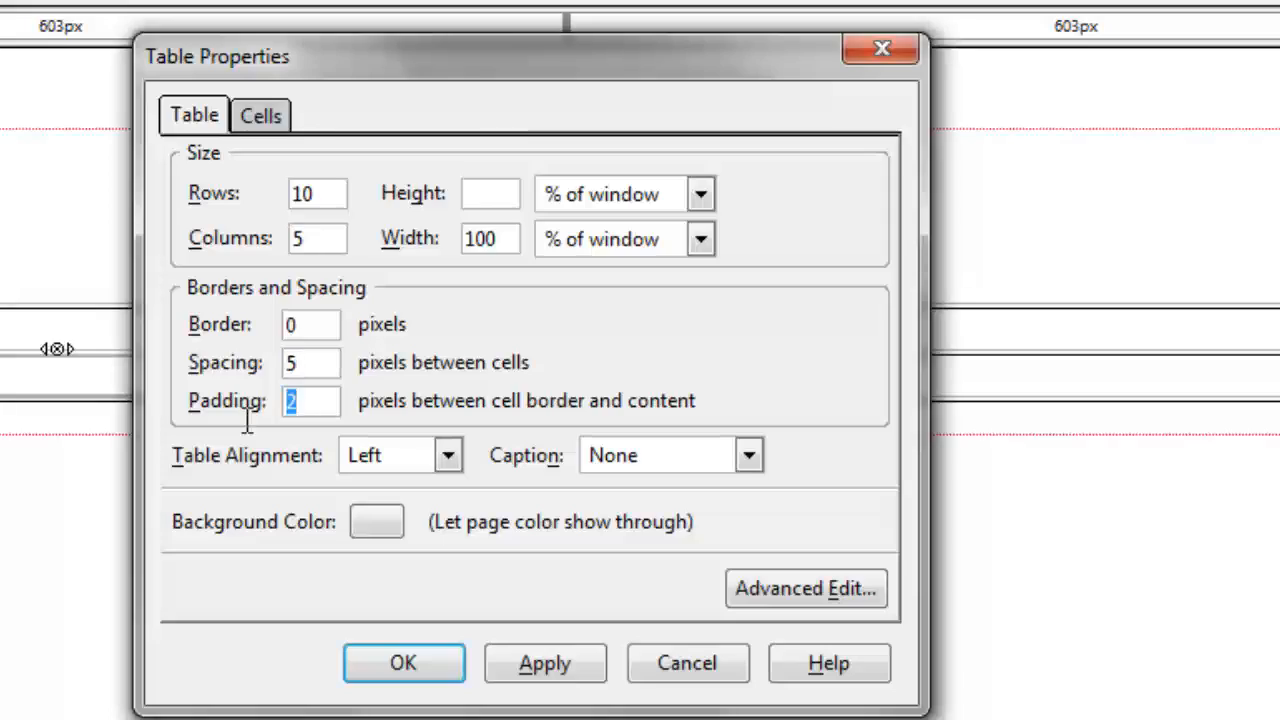
type("5")
left_click(545, 663)
left_click(403, 663)
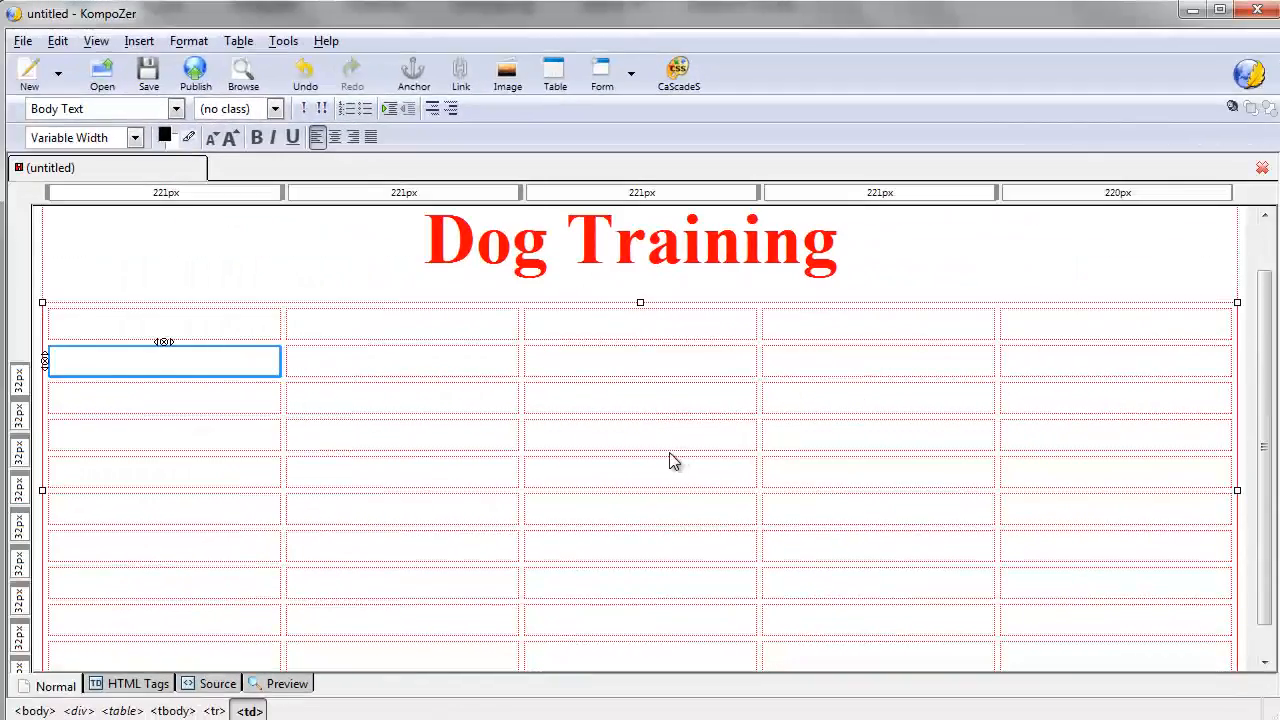
left_click(255, 325)
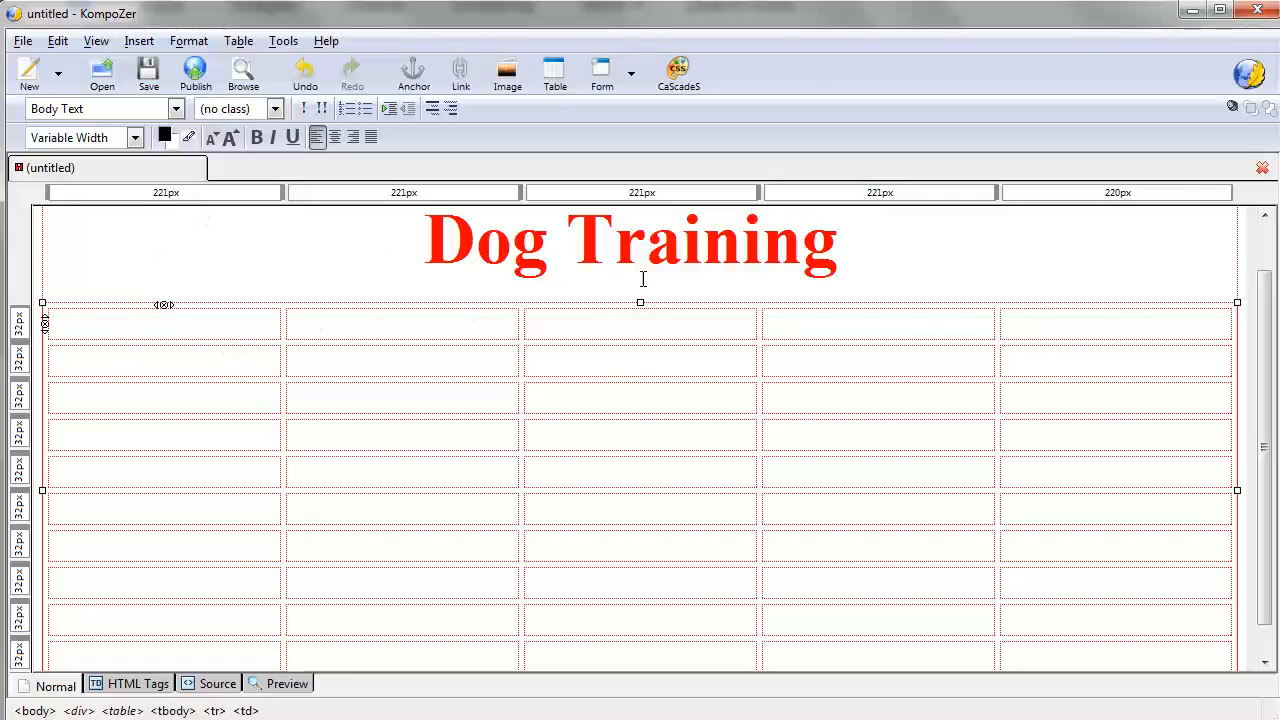
scroll(644, 280, "up", 1)
scroll(636, 295, "down", 2)
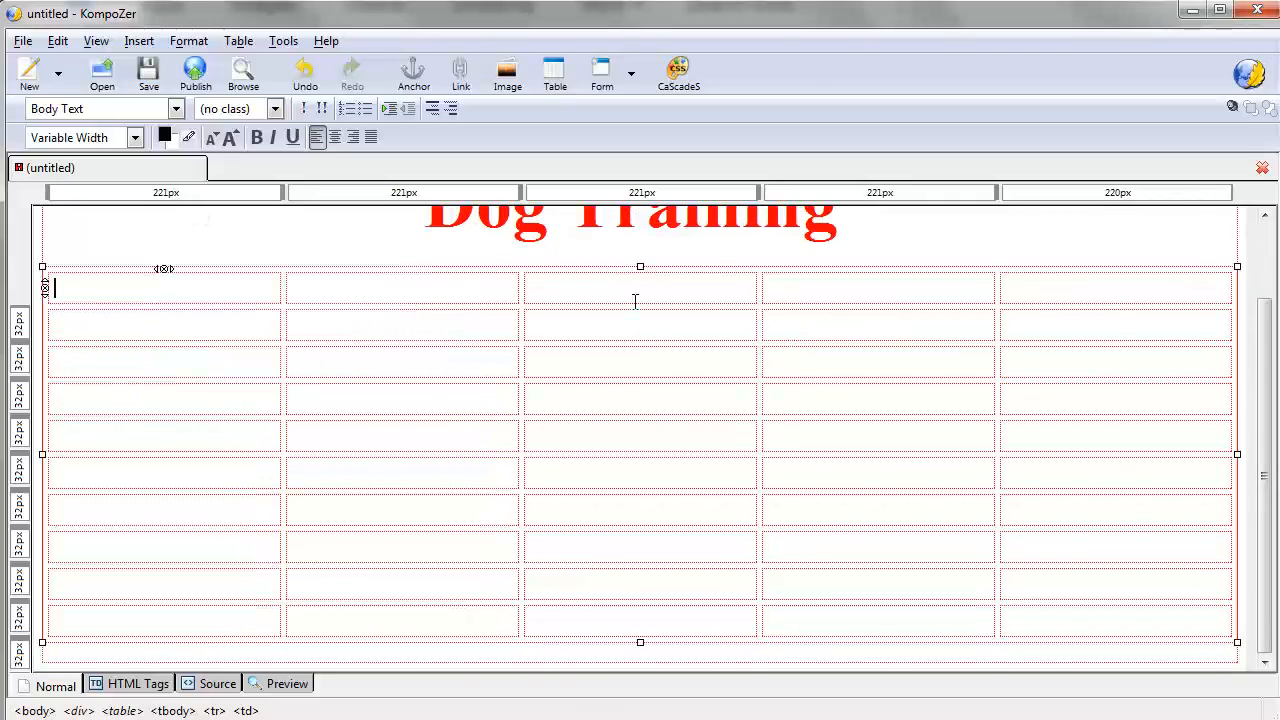
scroll(634, 301, "up", 1)
left_click_drag(397, 297, 963, 277)
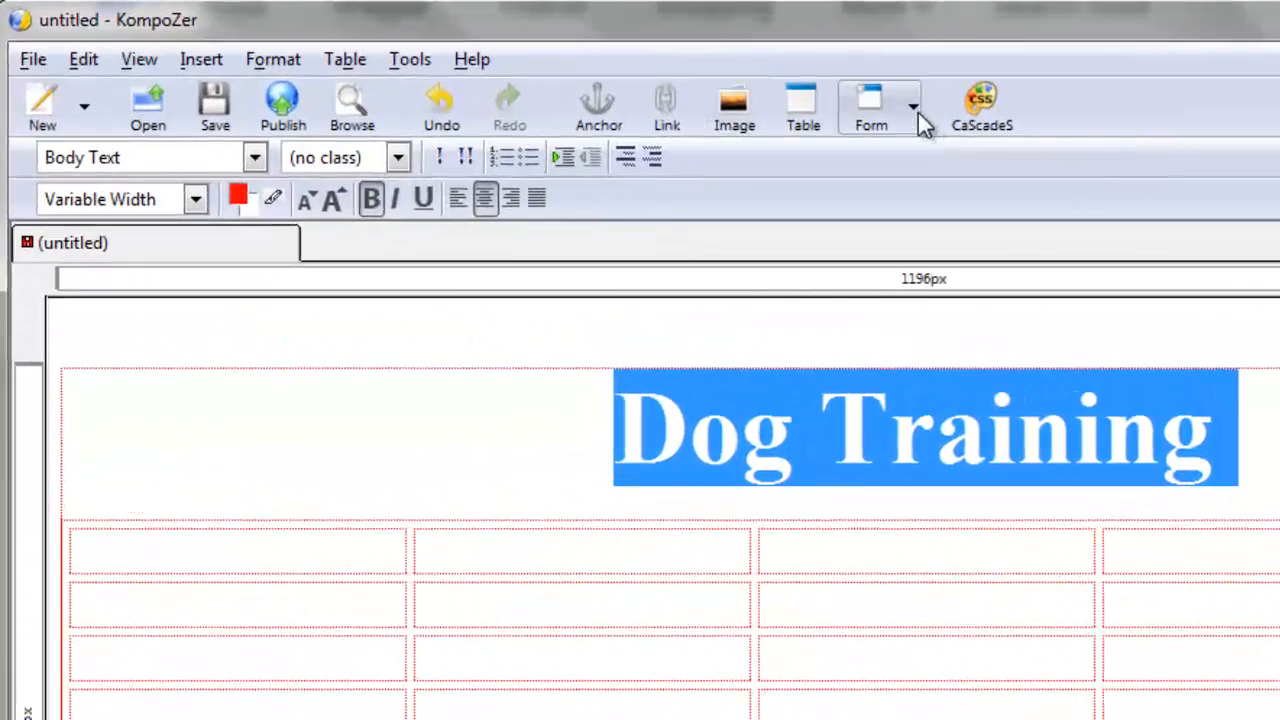
left_click(659, 135)
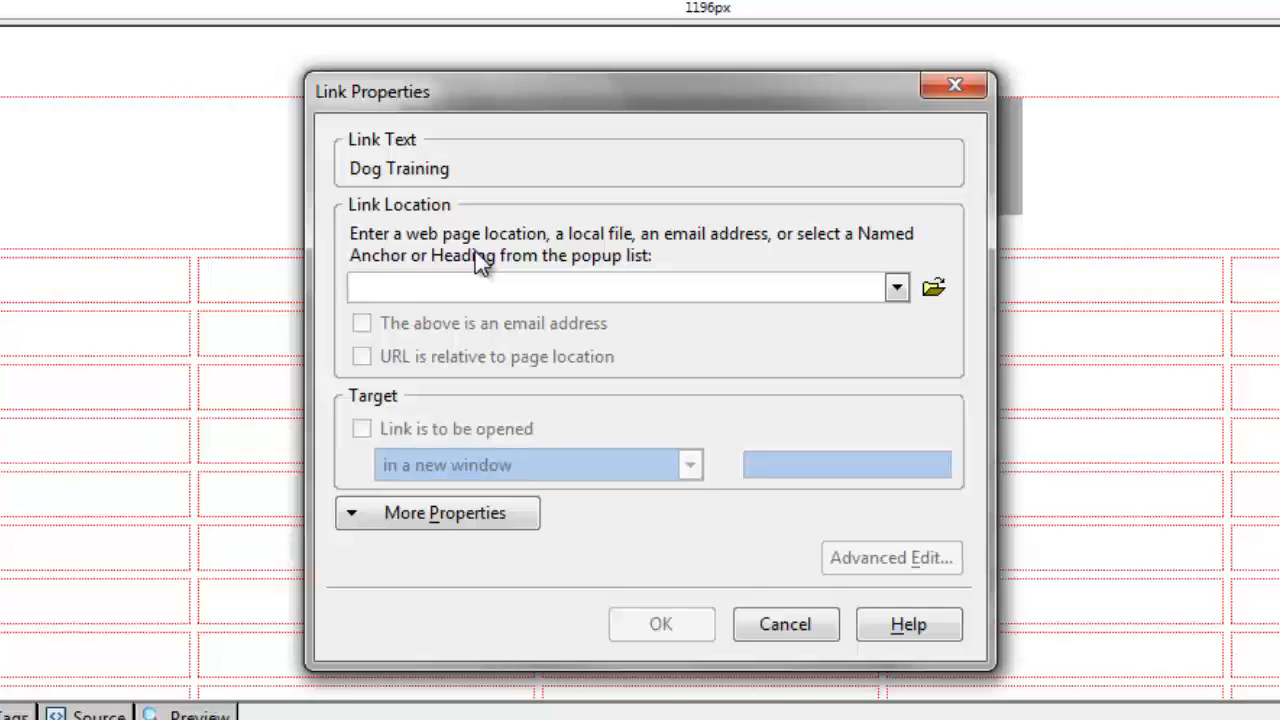
type("http:/")
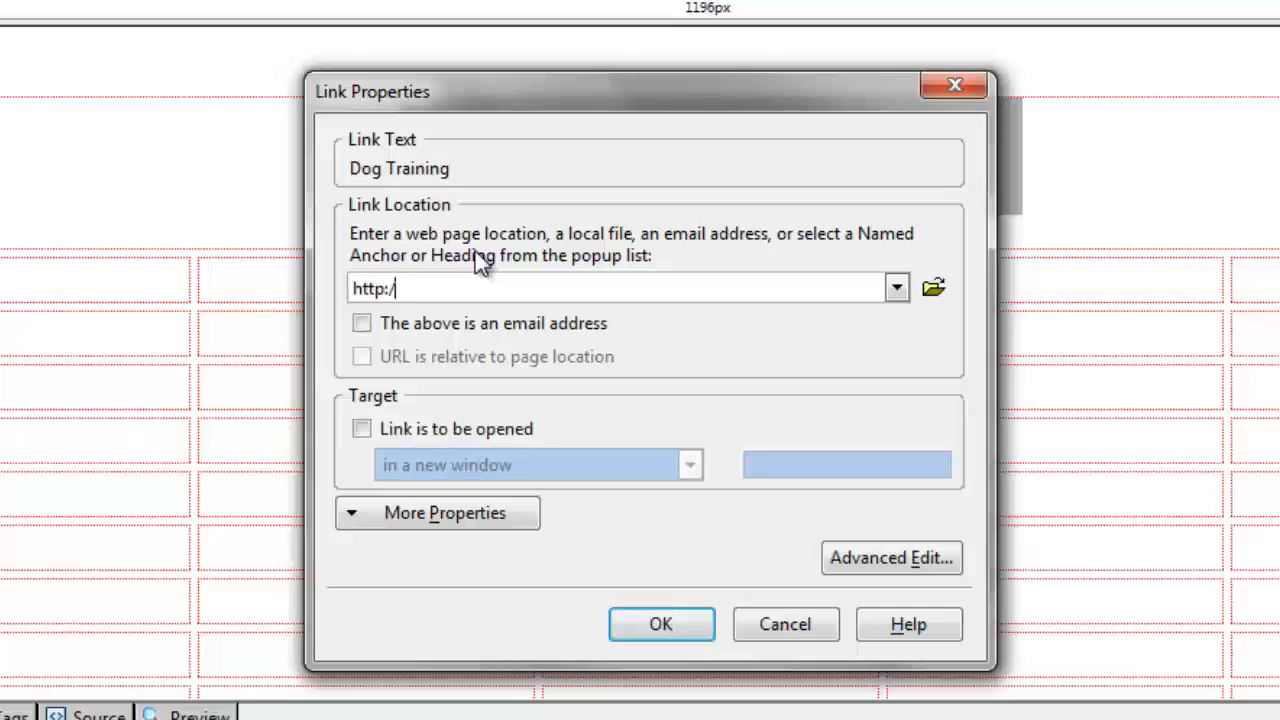
type("/www.g")
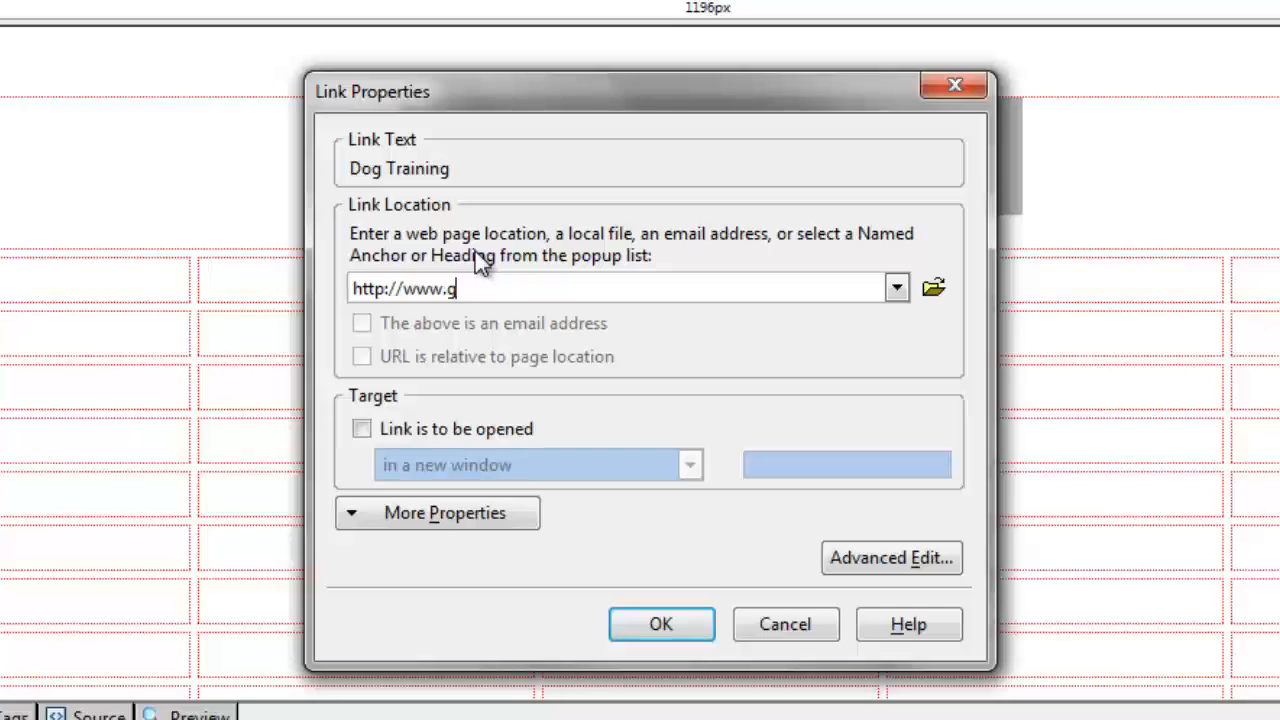
type("oogle.com")
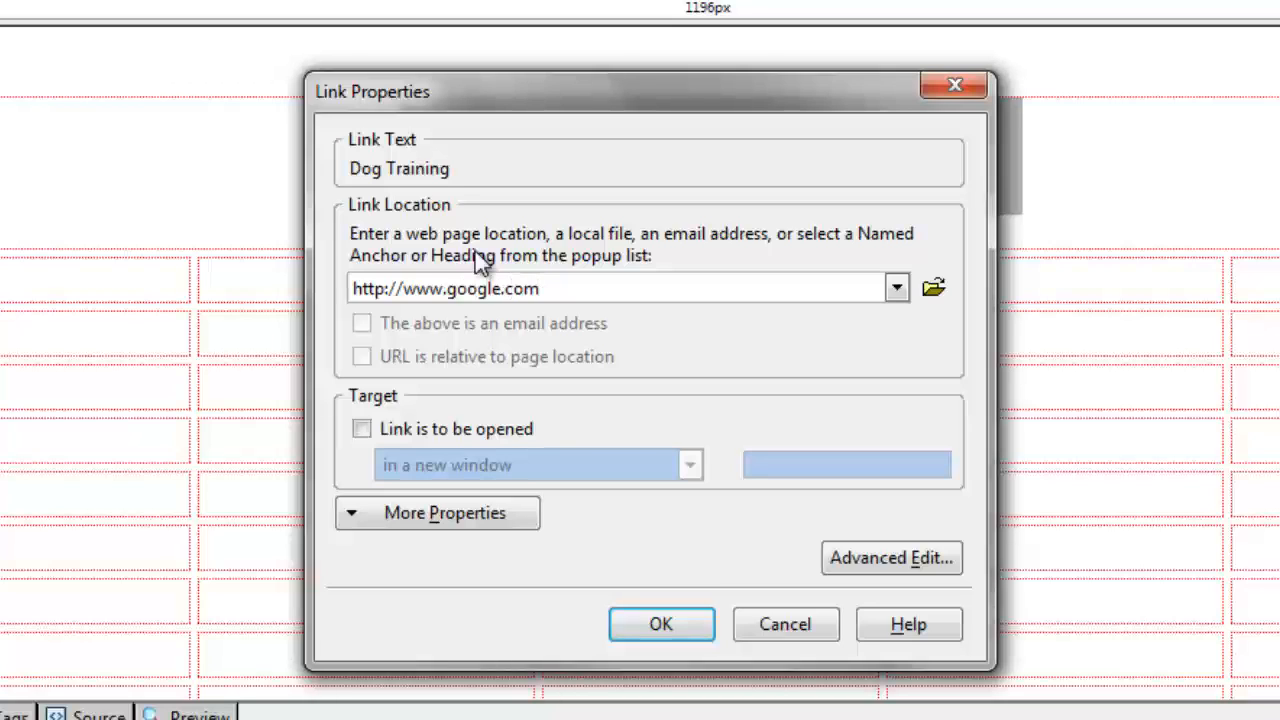
left_click(423, 432)
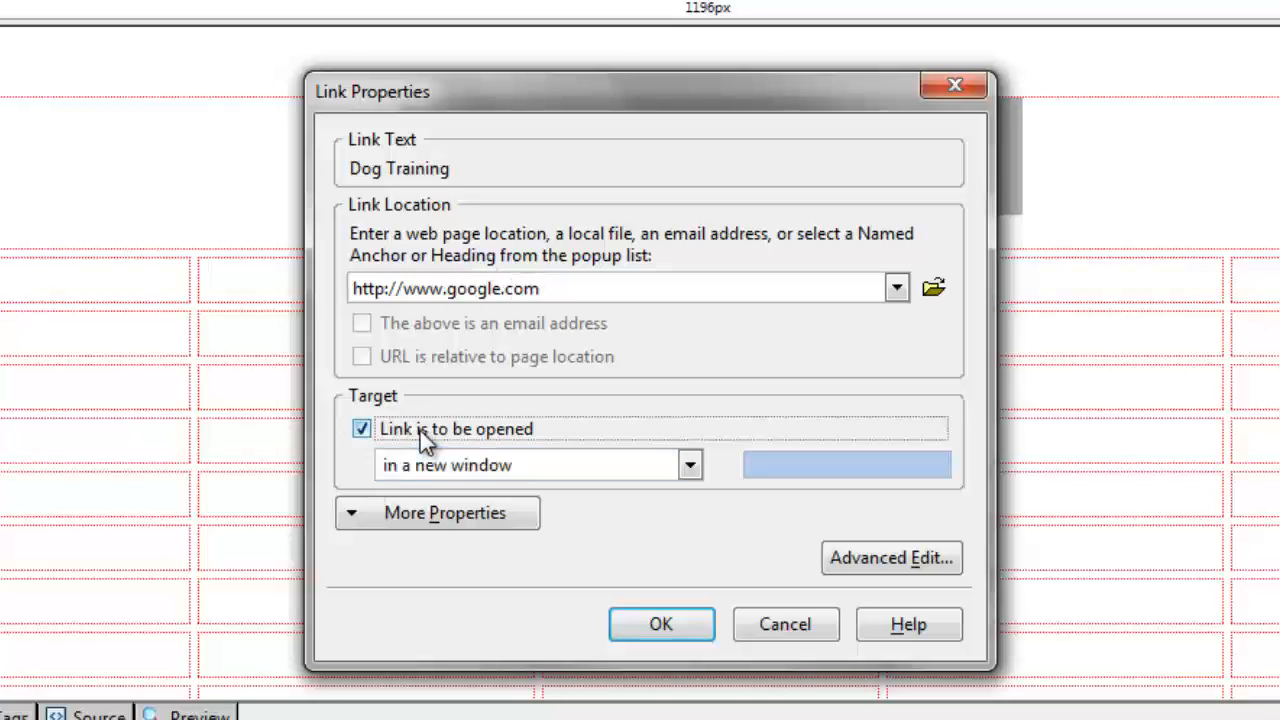
left_click(660, 626)
left_click(682, 130)
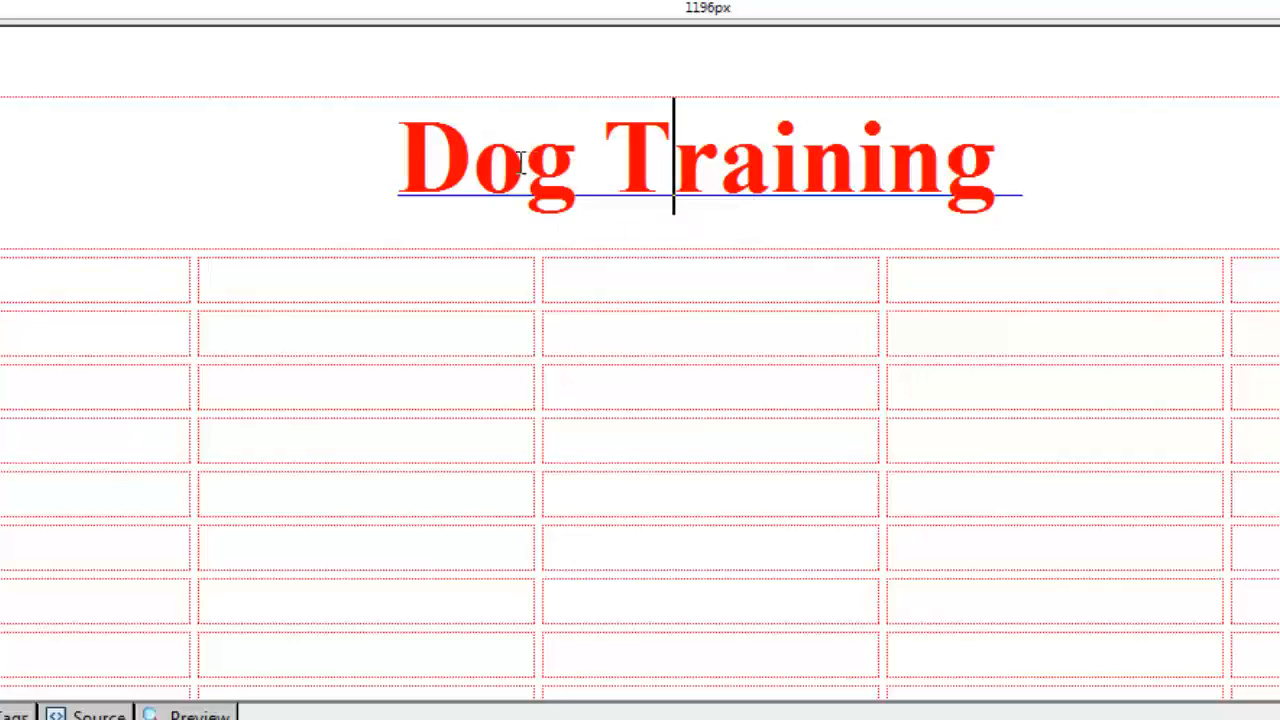
left_click(300, 160)
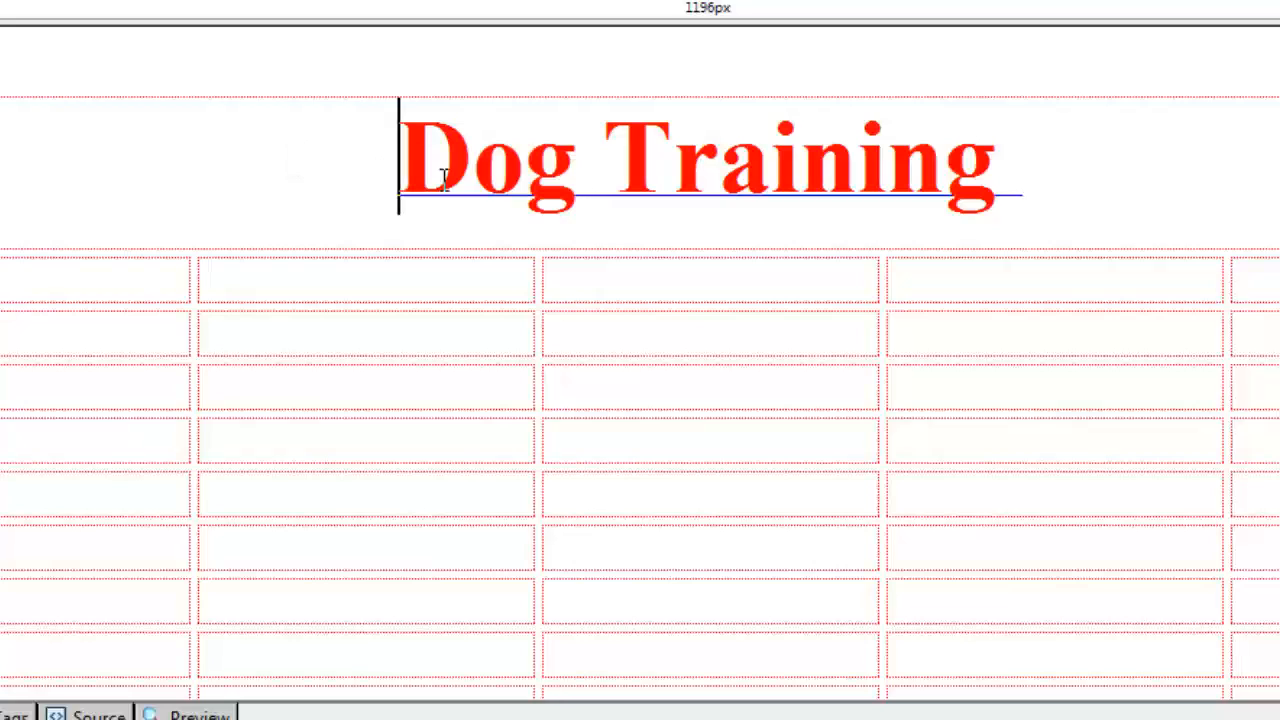
left_click(1068, 172, "shift")
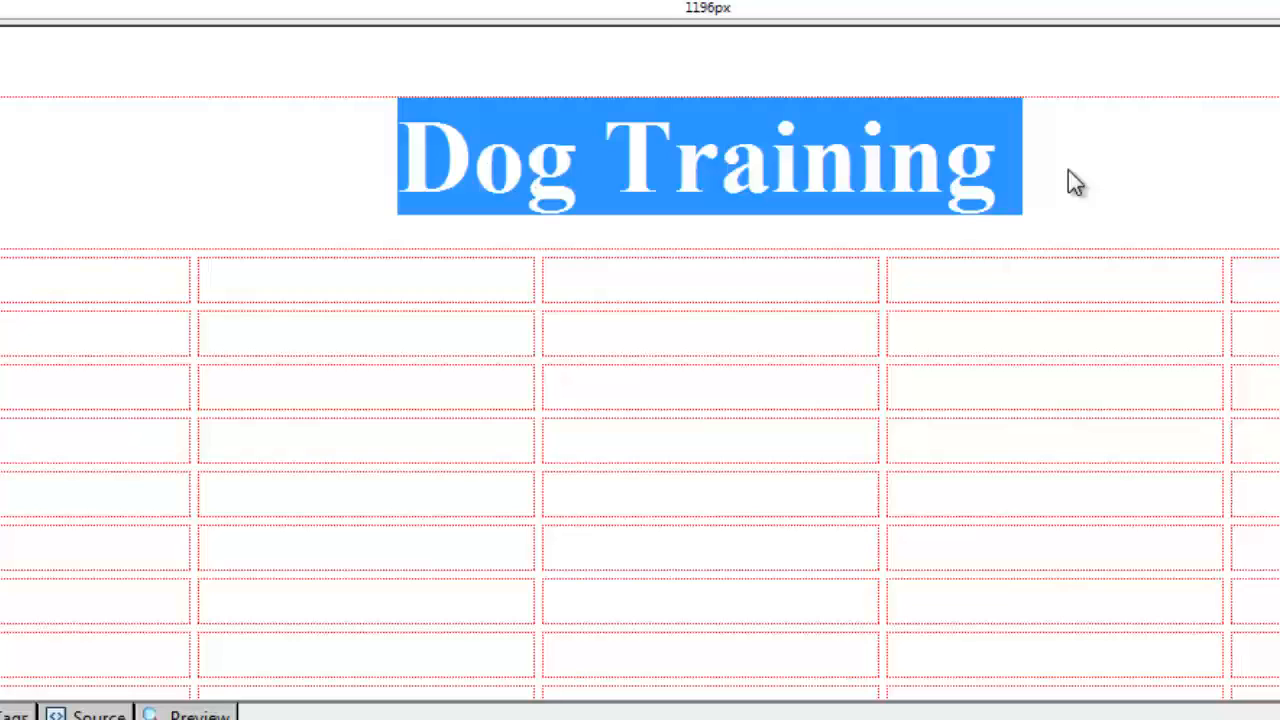
left_click(1024, 168)
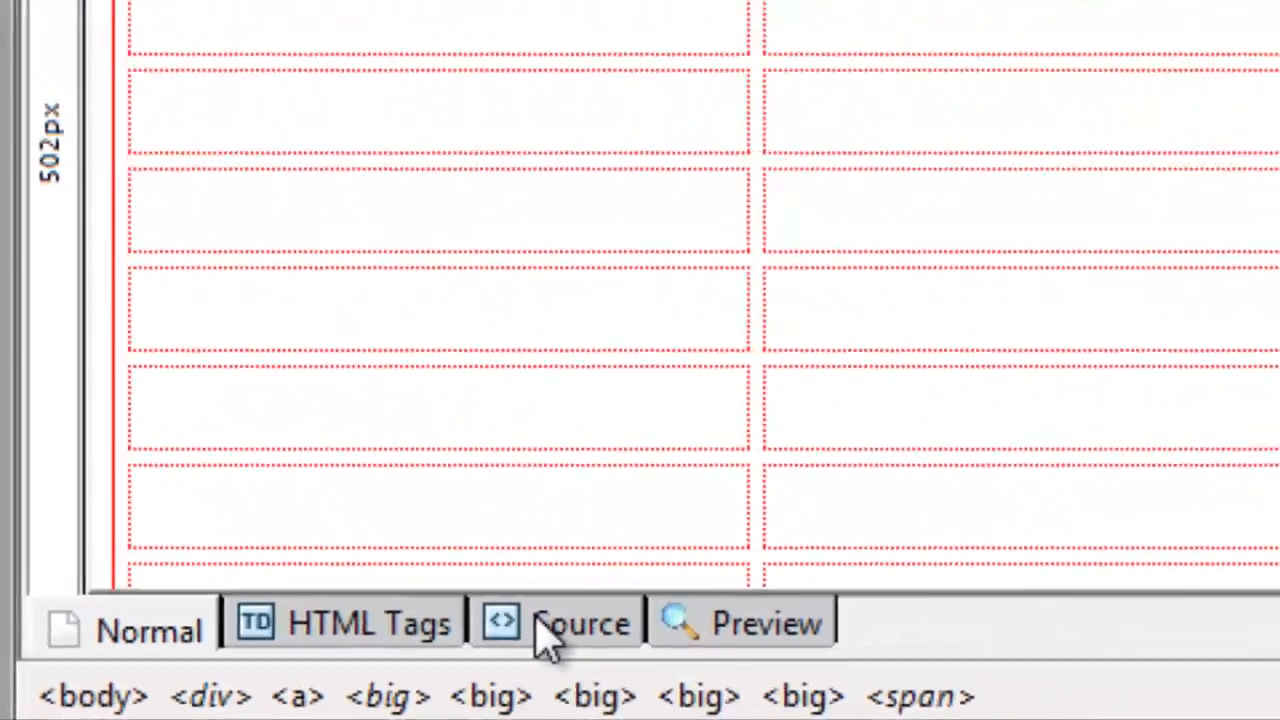
Step: Examine the page's HTML source, including the table tags and the title's link code, and return to the normal editing view
left_click(655, 612)
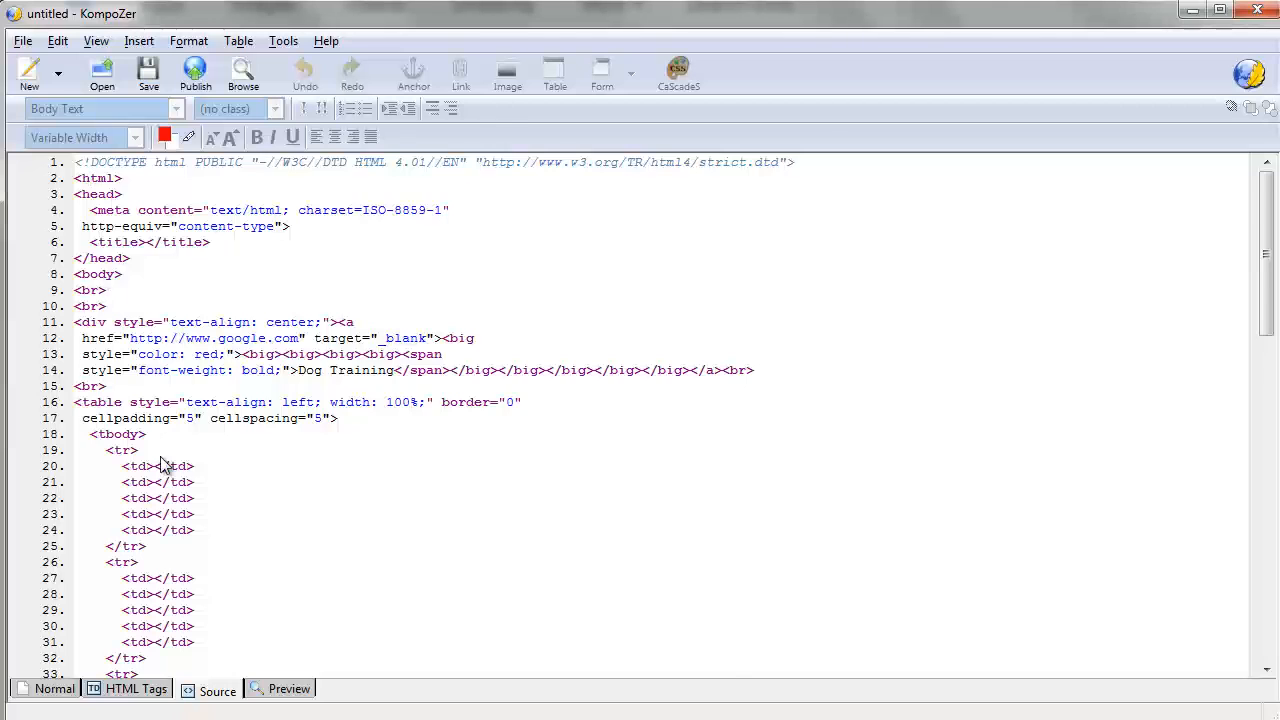
scroll(165, 463, "down", 18)
scroll(163, 459, "up", 17)
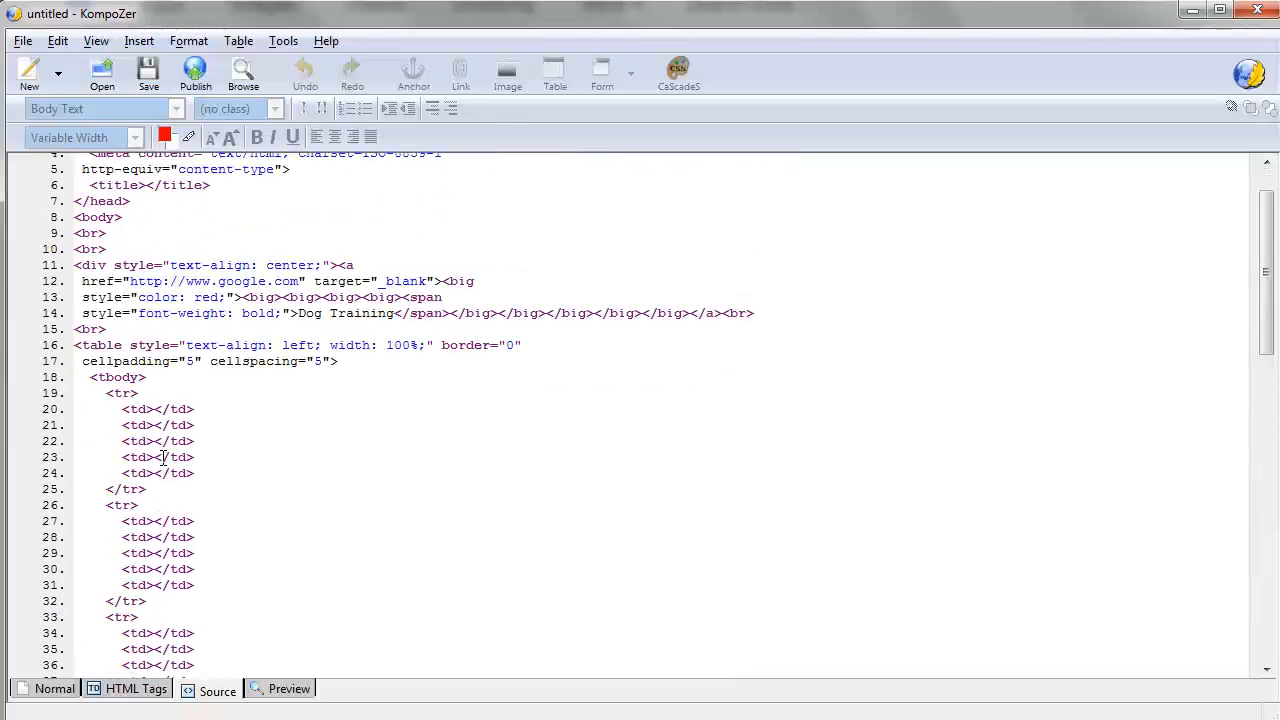
scroll(204, 548, "down", 9)
scroll(228, 480, "down", 10)
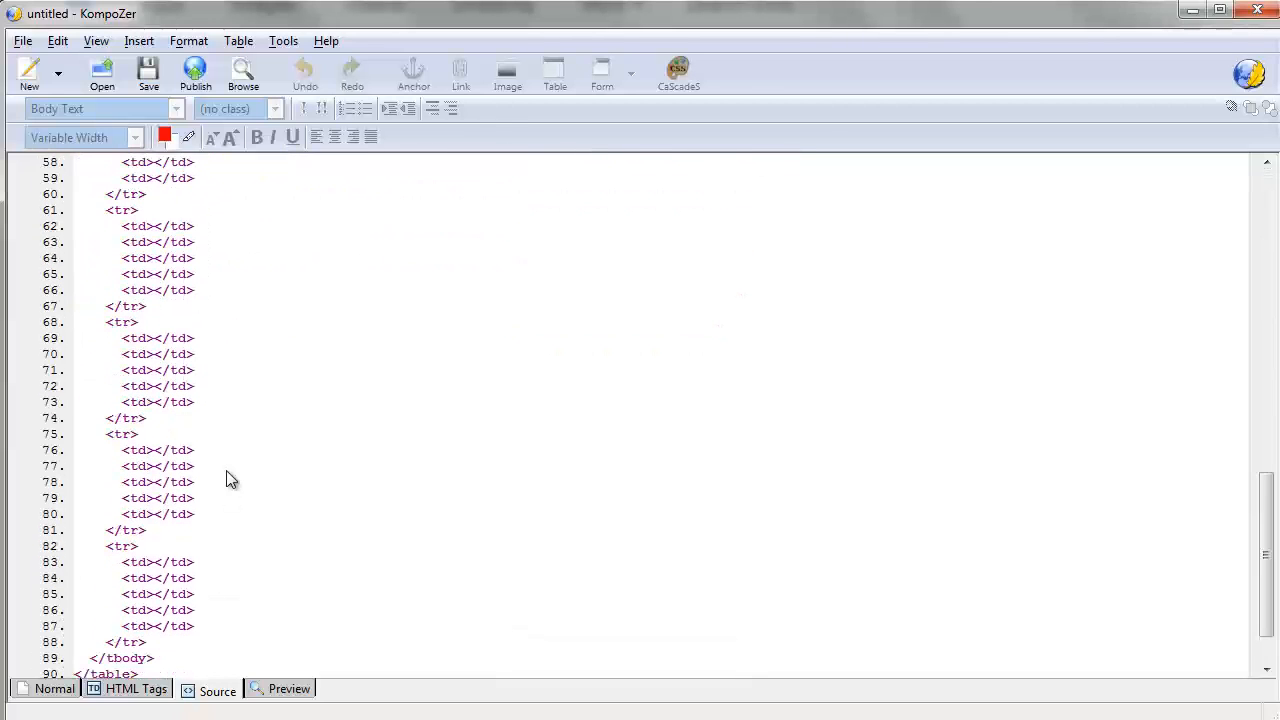
scroll(225, 469, "up", 16)
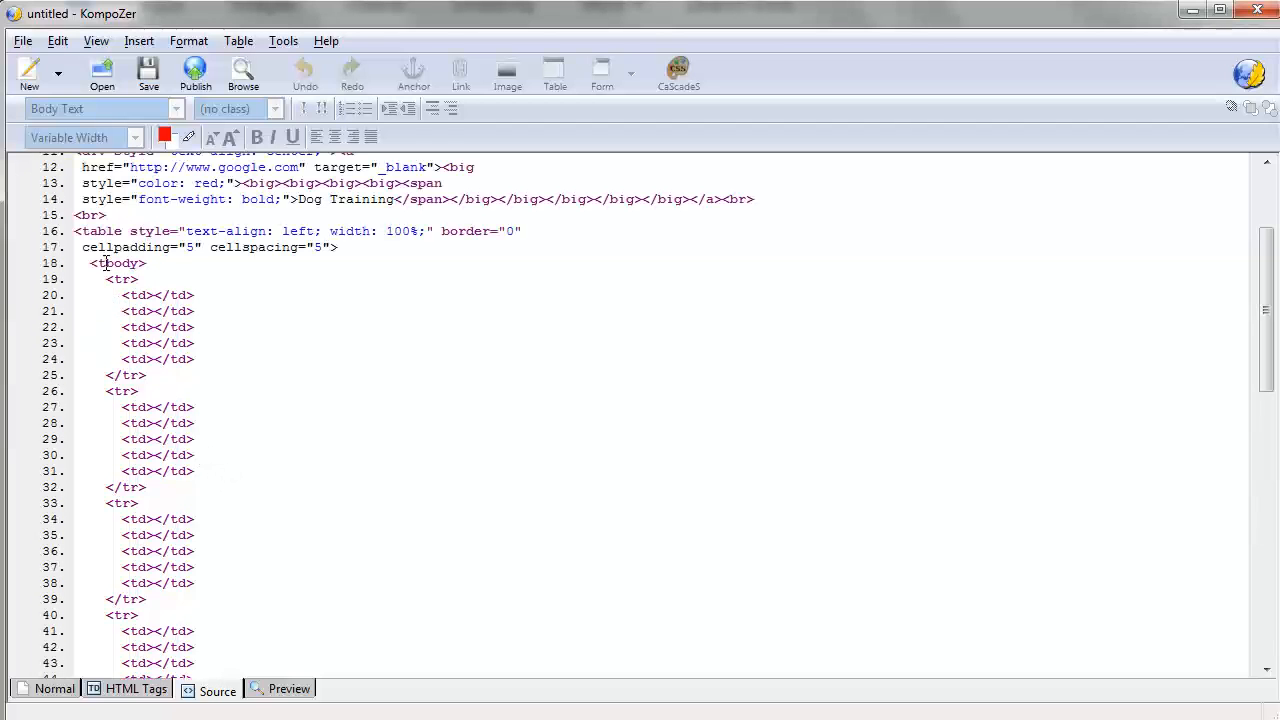
left_click_drag(90, 231, 138, 231)
scroll(280, 330, "up", 4)
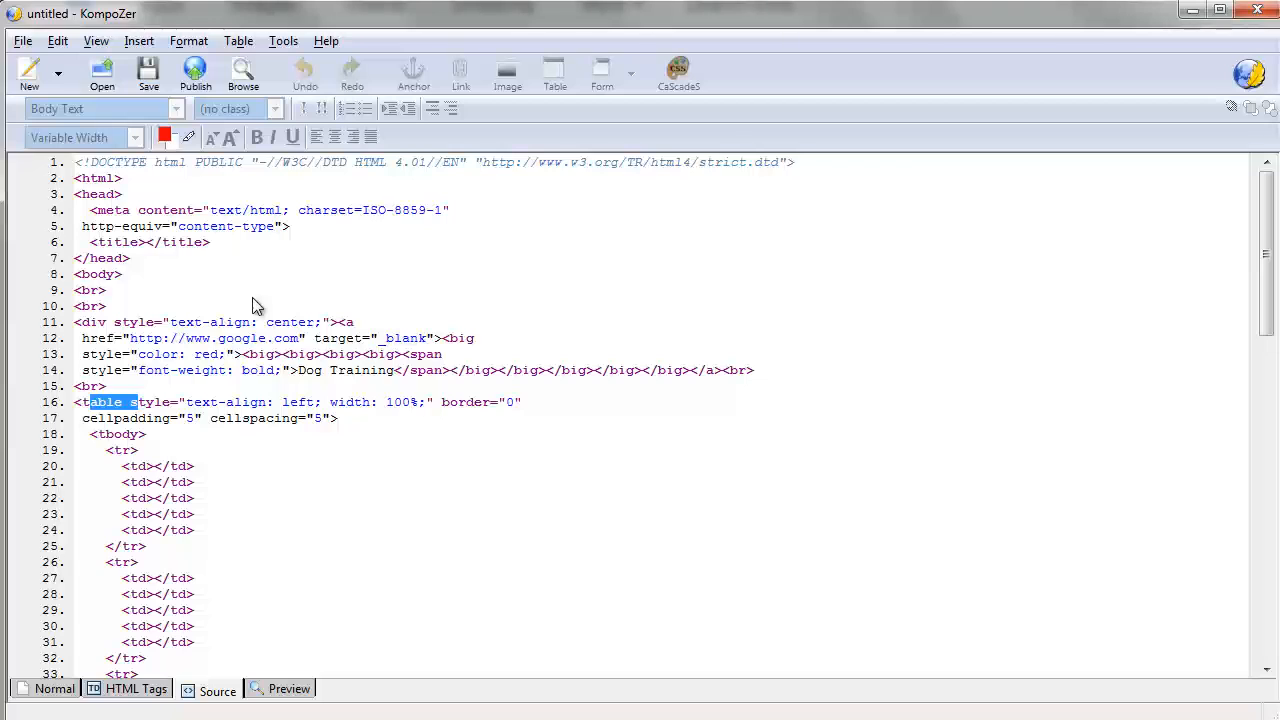
scroll(253, 305, "down", 1)
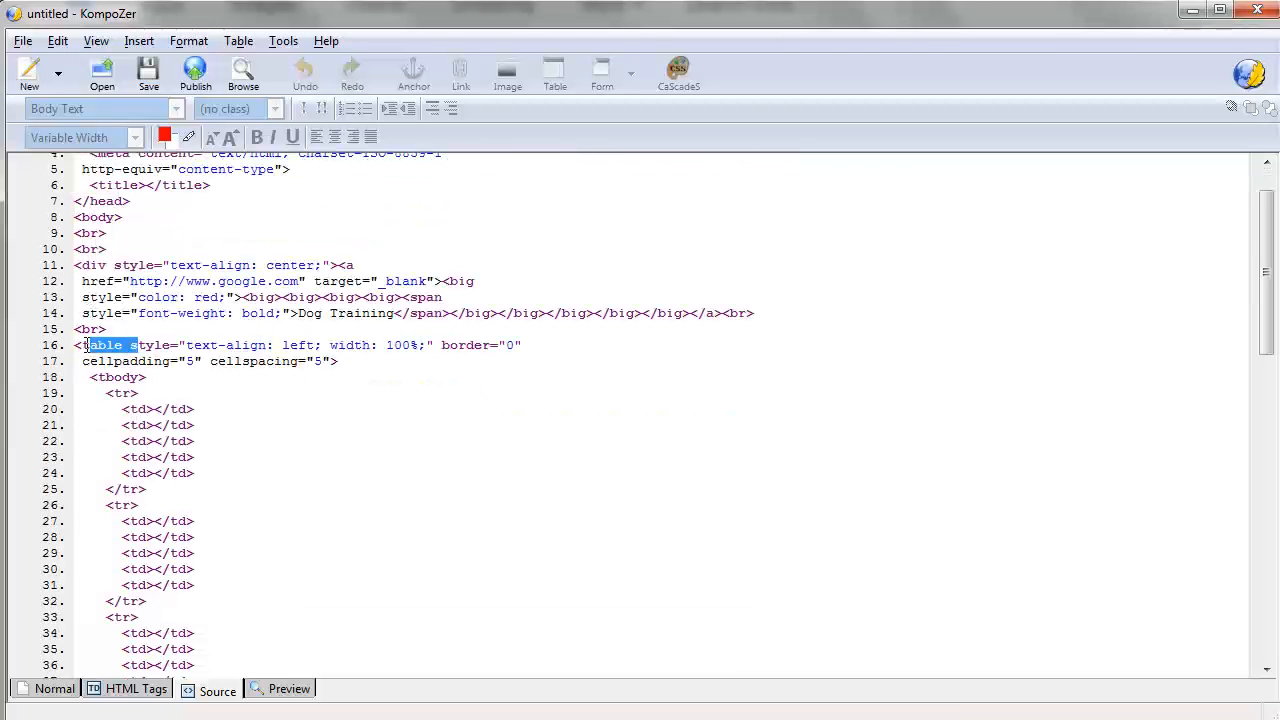
left_click_drag(82, 345, 130, 345)
left_click_drag(338, 265, 444, 313)
left_click(444, 313)
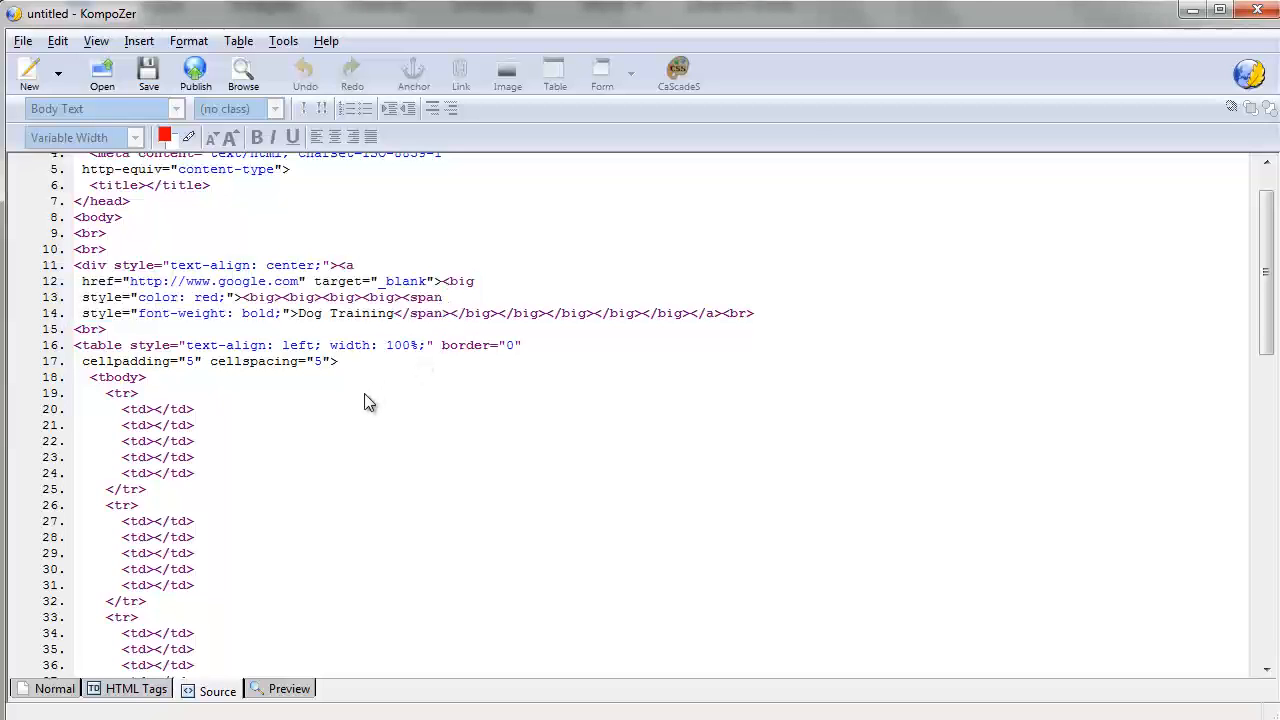
left_click(55, 689)
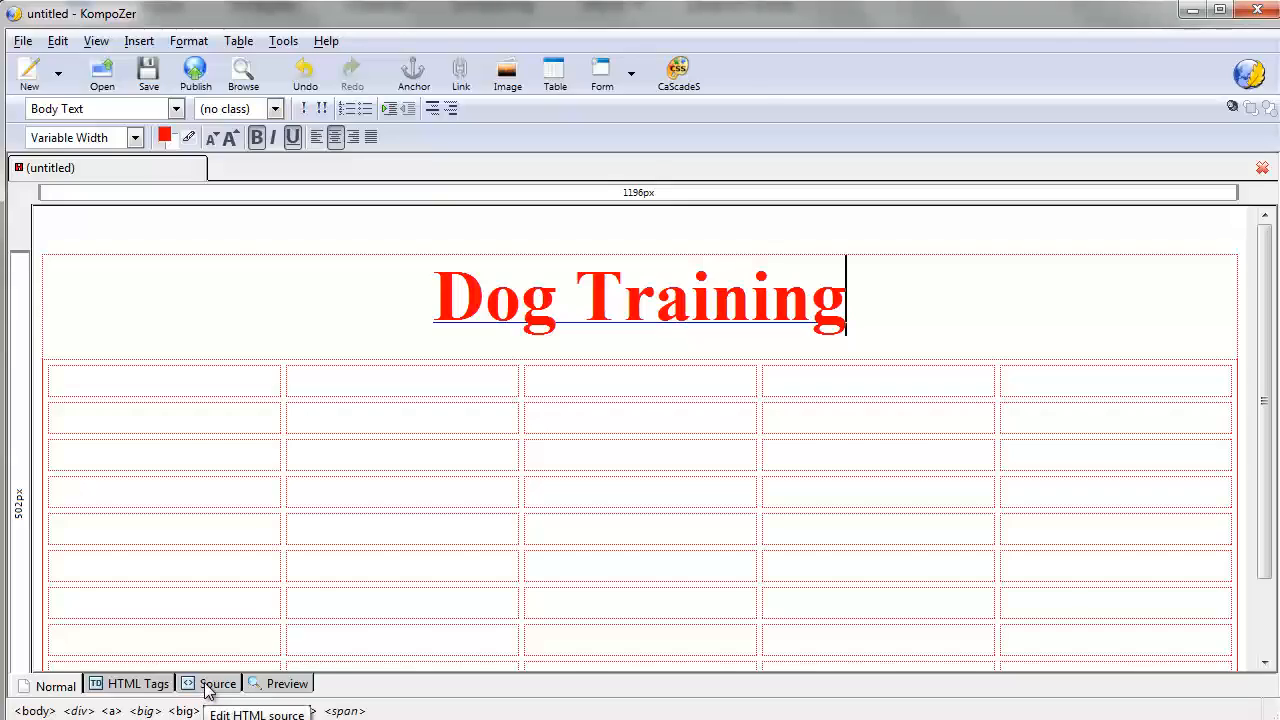
Step: Add a new line below the title and start inserting an image there without alternate text
scroll(366, 500, "down", 2)
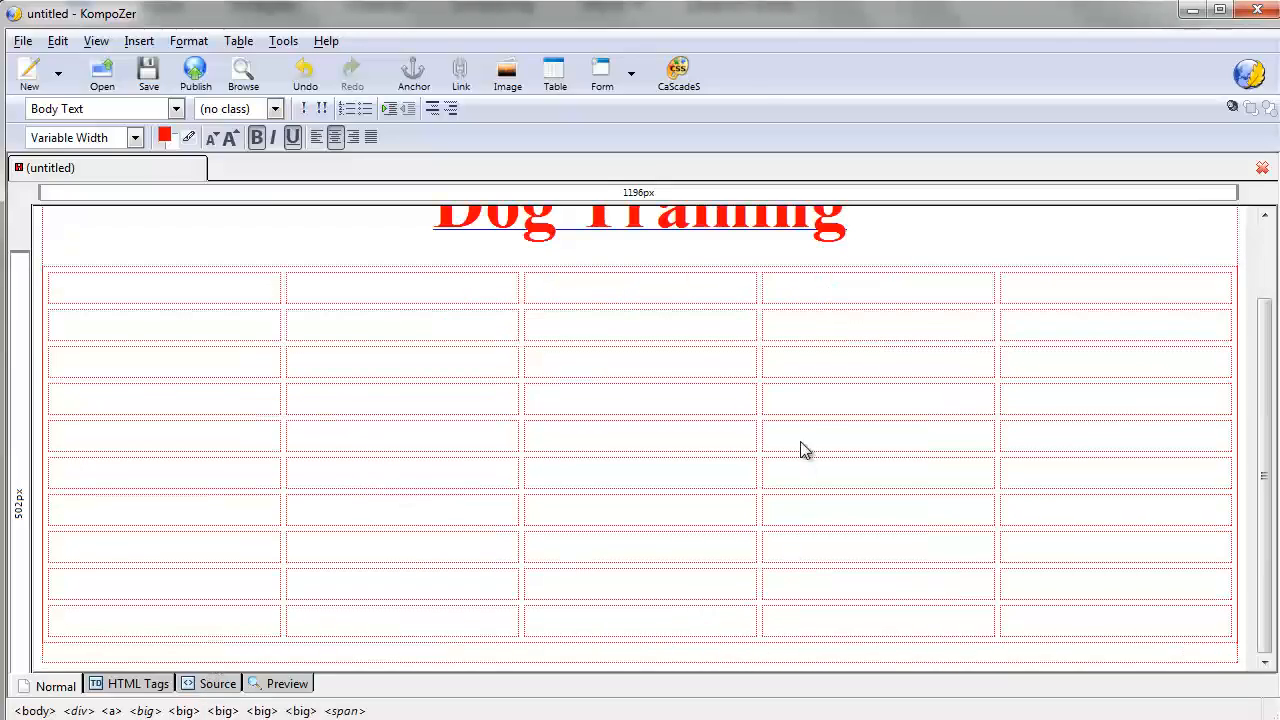
scroll(805, 450, "up", 2)
key("Return")
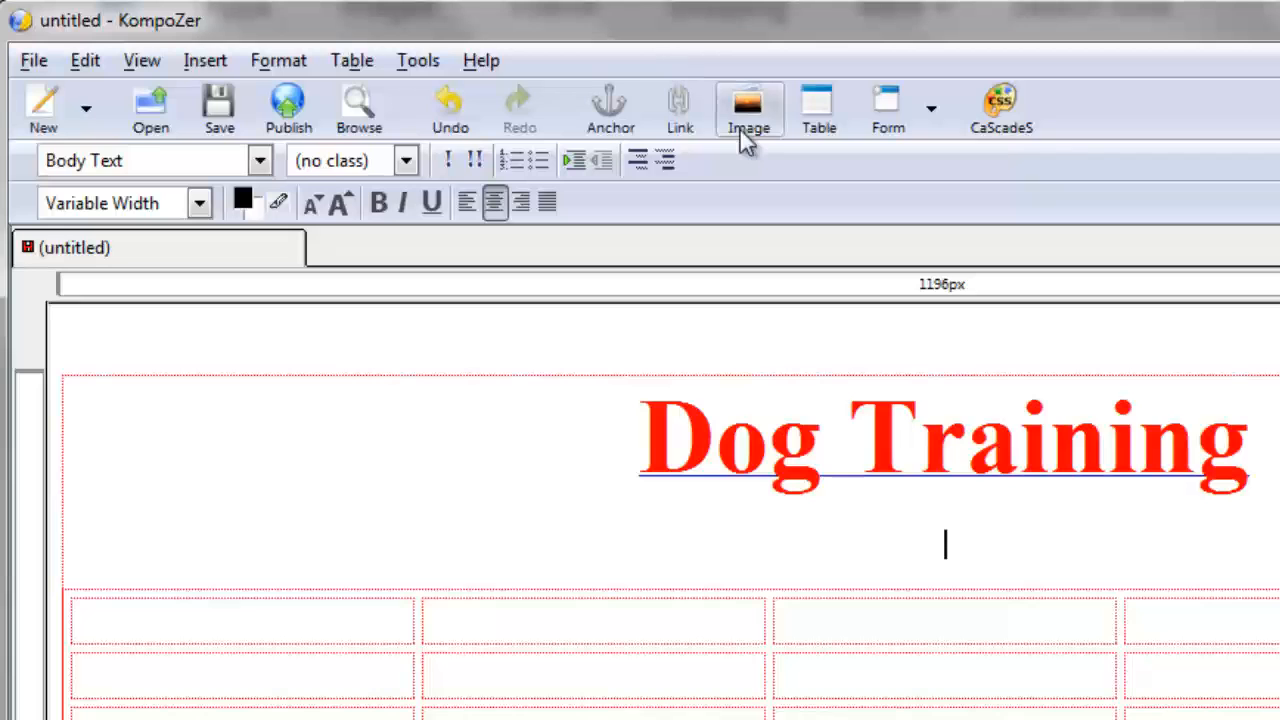
left_click(640, 100)
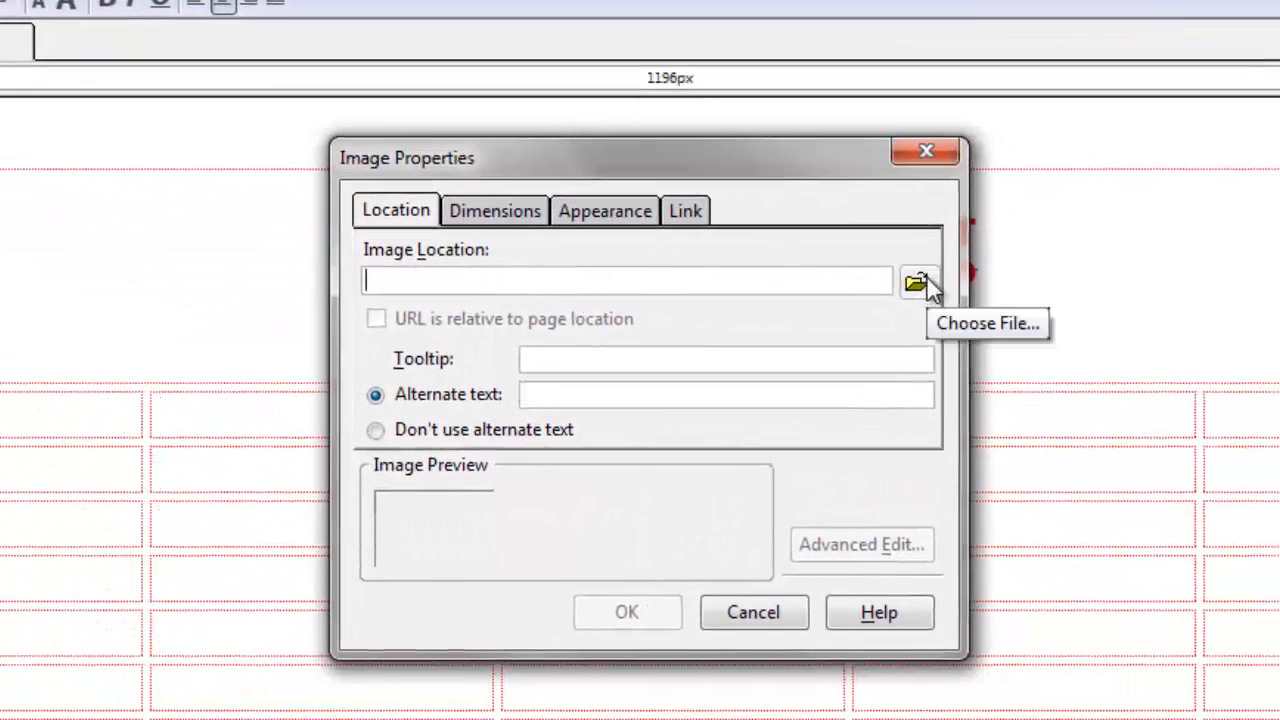
left_click(511, 433)
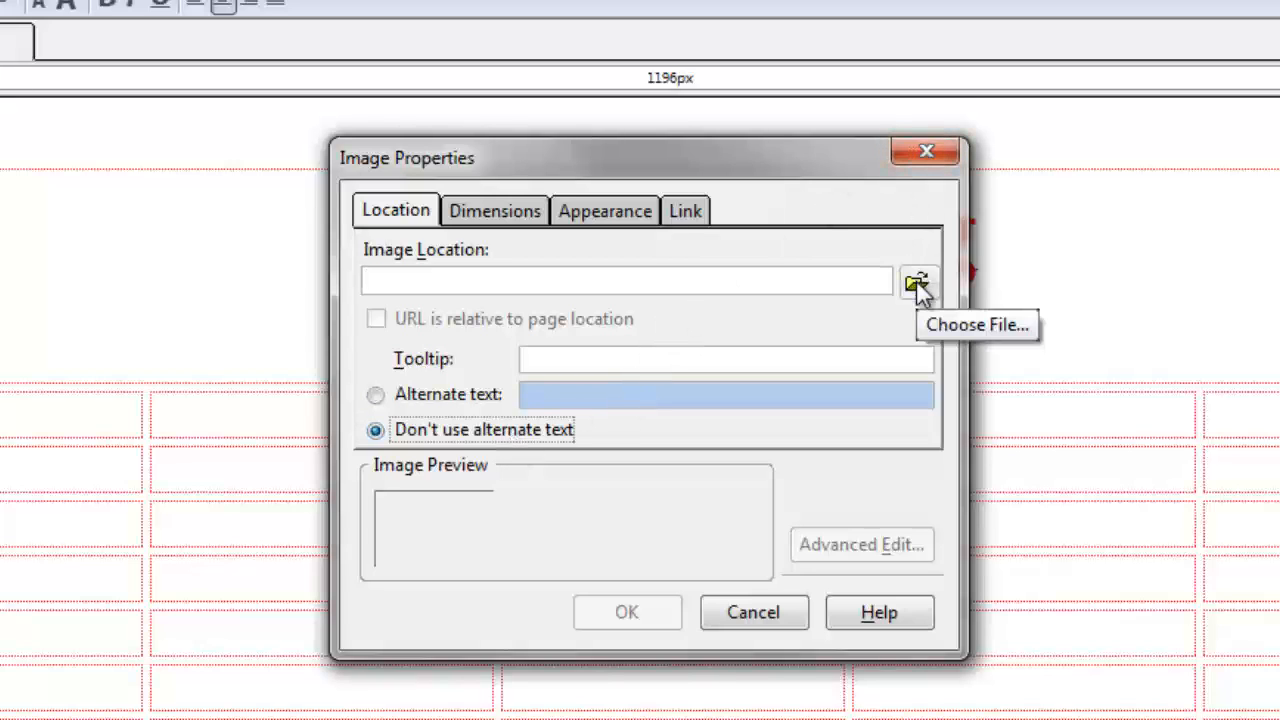
Step: Insert the Power of Hashtags image with its location shortened to the bare file name bigstock-The-Power-Of-Hashtags-written--75606013.jpg
left_click(525, 281)
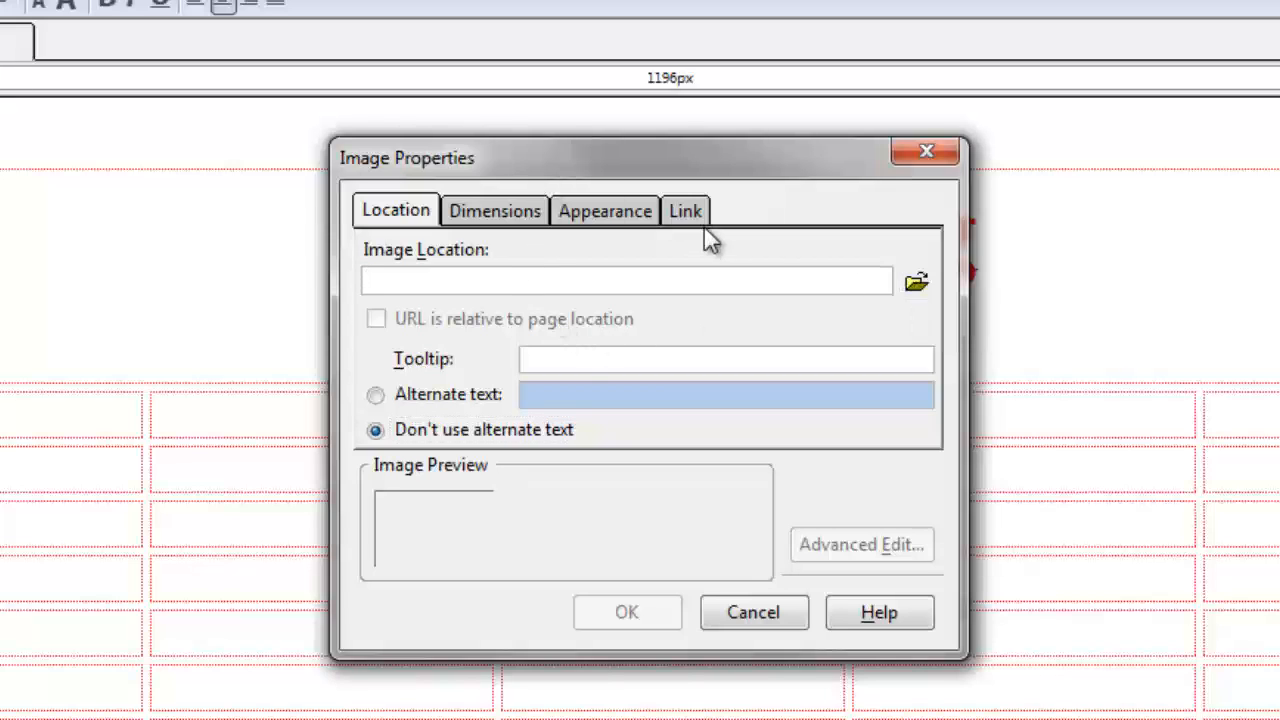
left_click(916, 287)
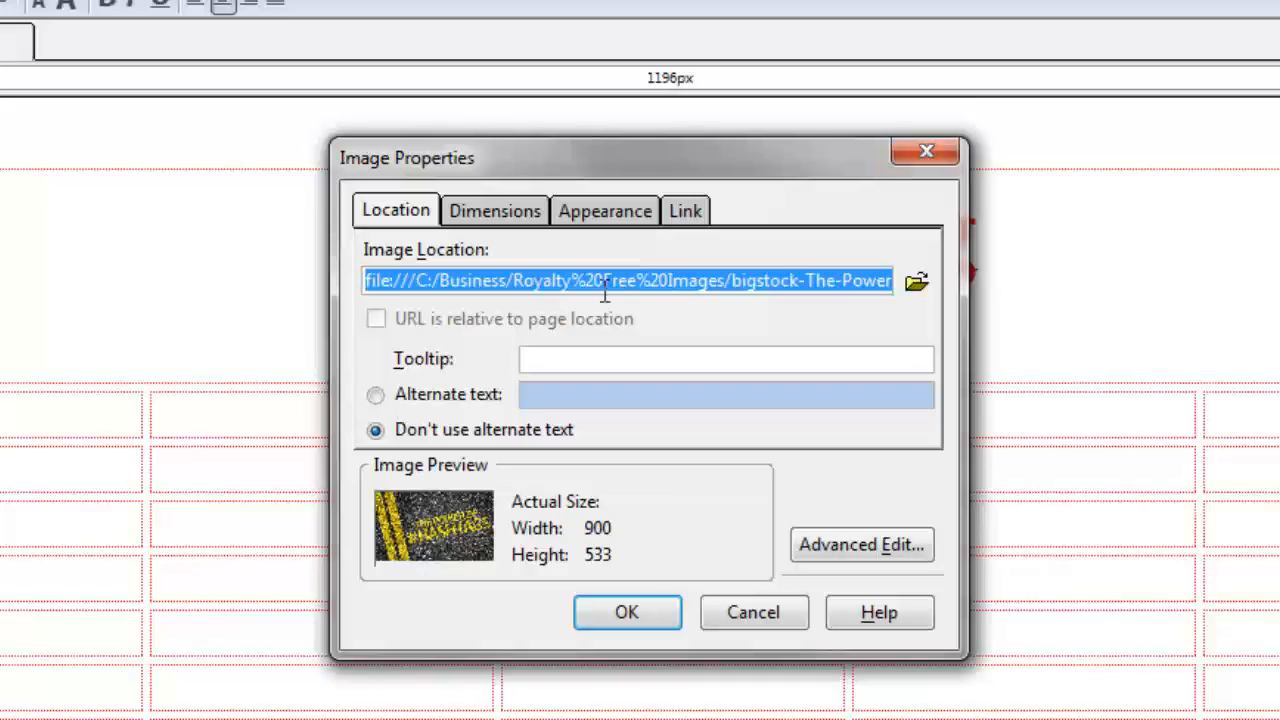
left_click(752, 288)
left_click_drag(798, 283, 280, 292)
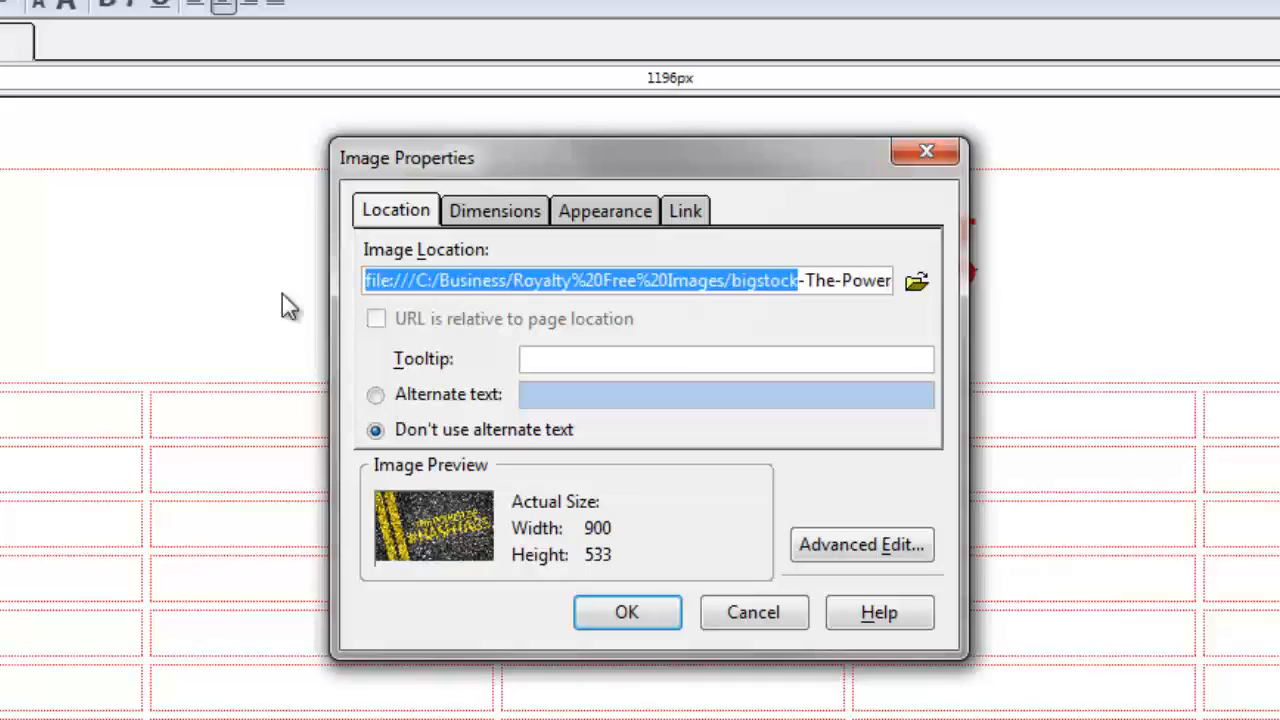
left_click(468, 283)
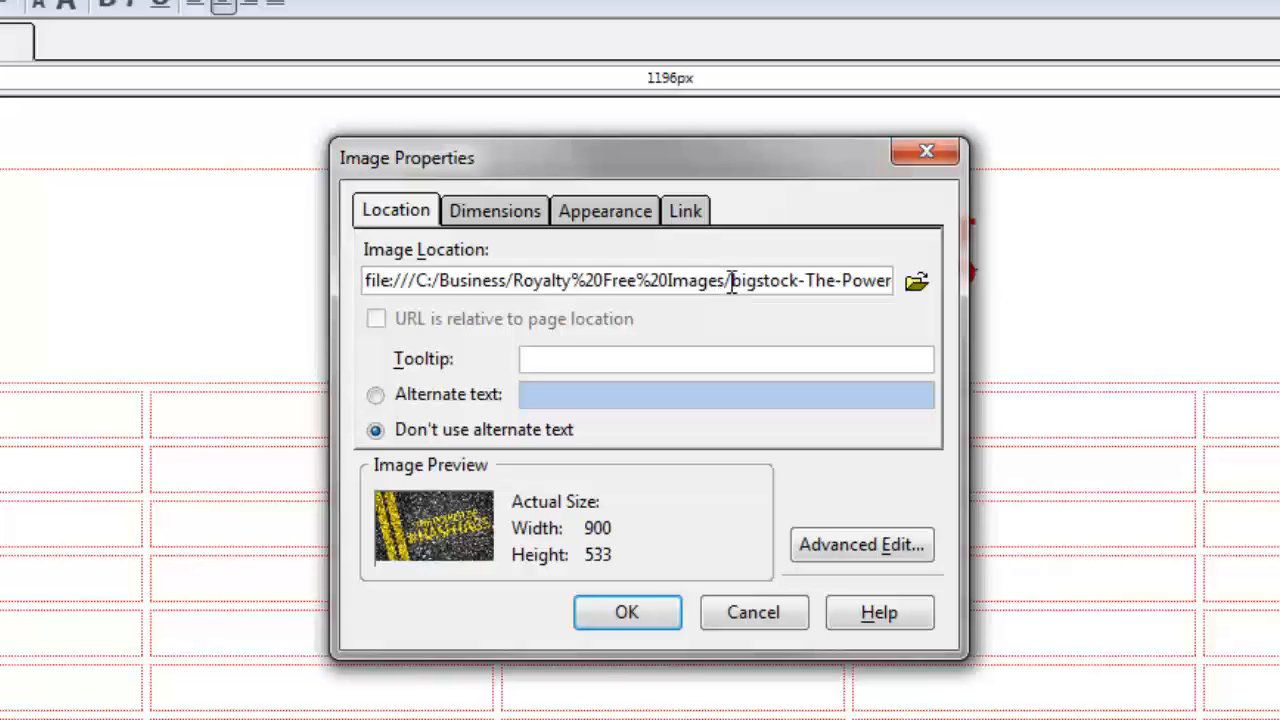
left_click_drag(732, 282, 223, 317)
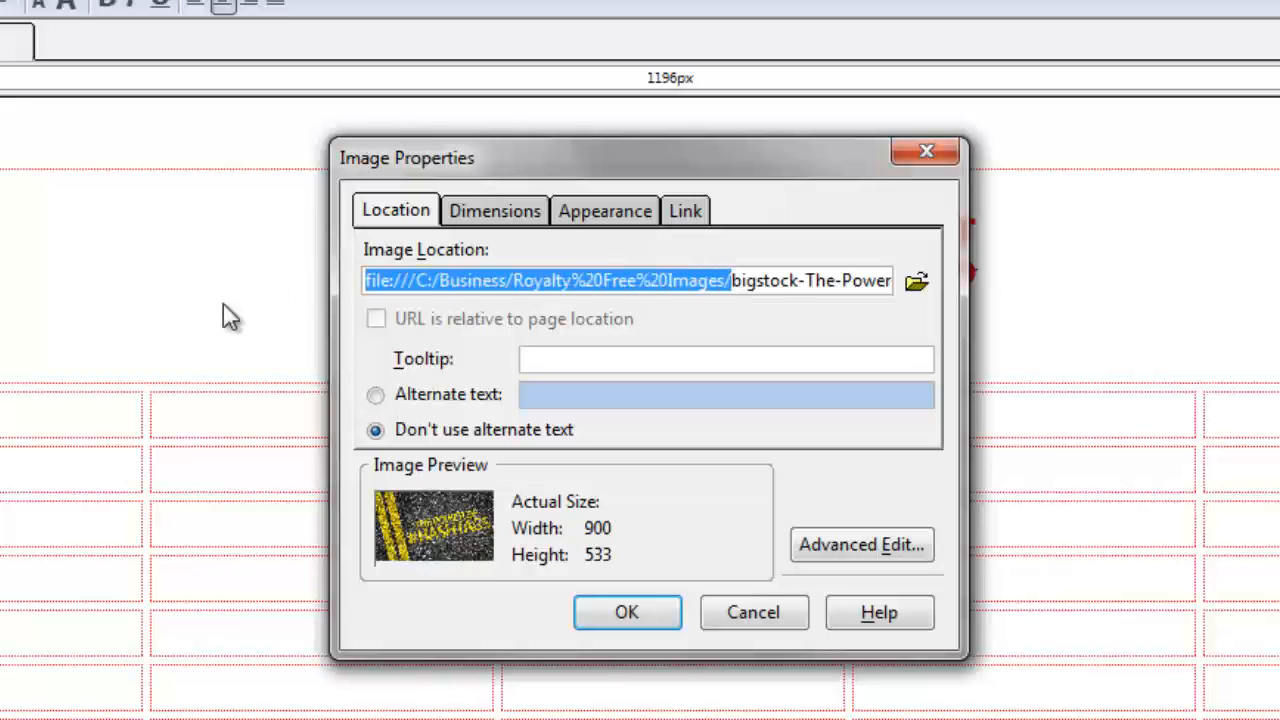
key("Delete")
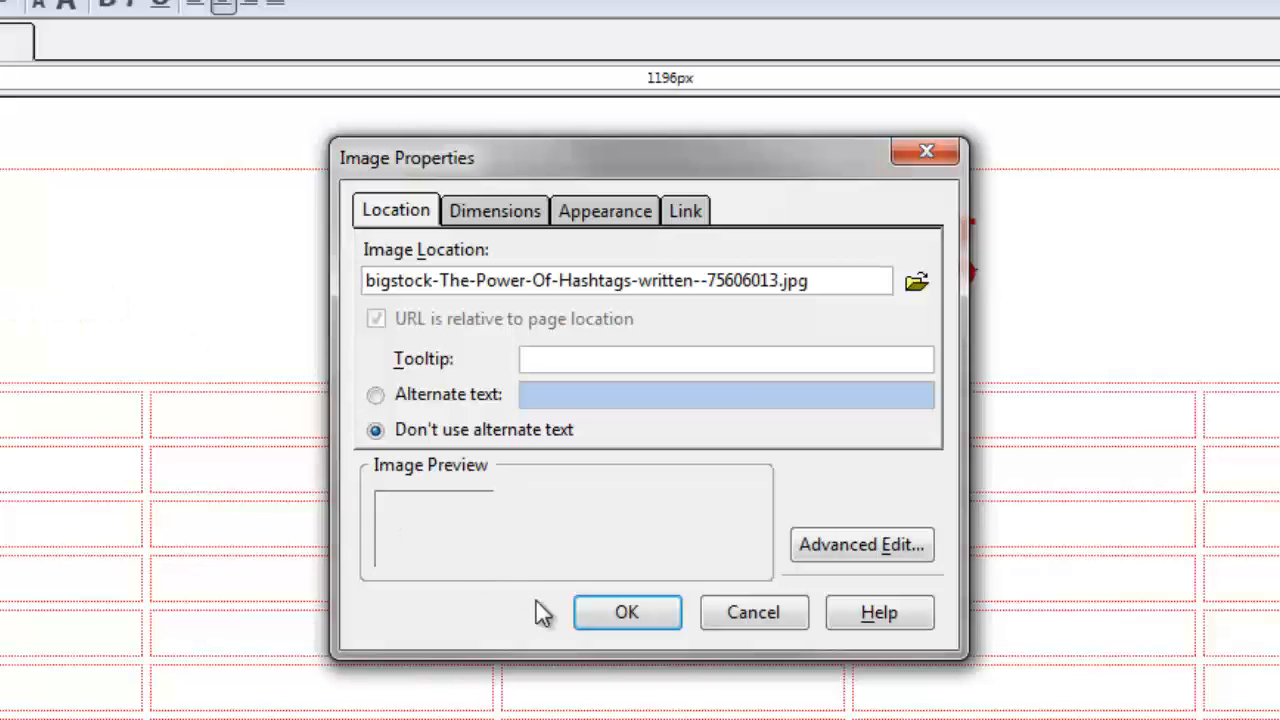
left_click(600, 612)
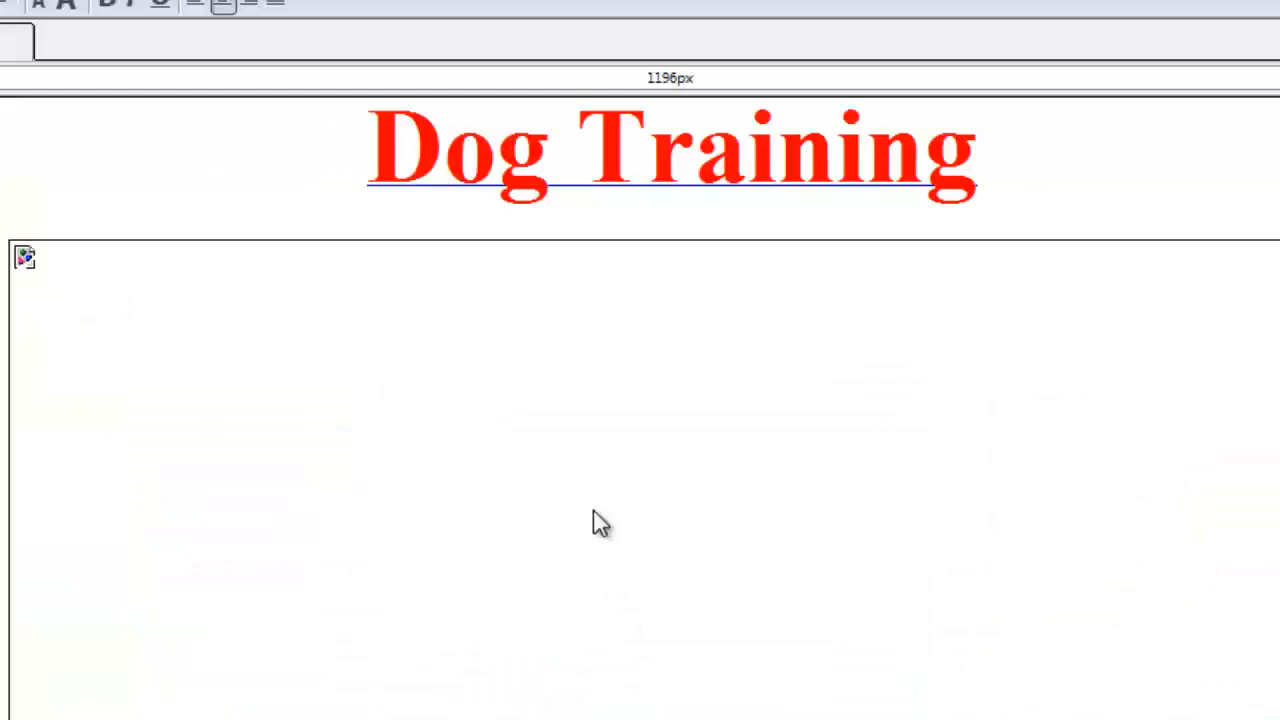
Step: Replace the source of the broken image below the title with bigstock-Woolly-Mammoth-77475293 from the Royalty Free Images folder
double_click(515, 481)
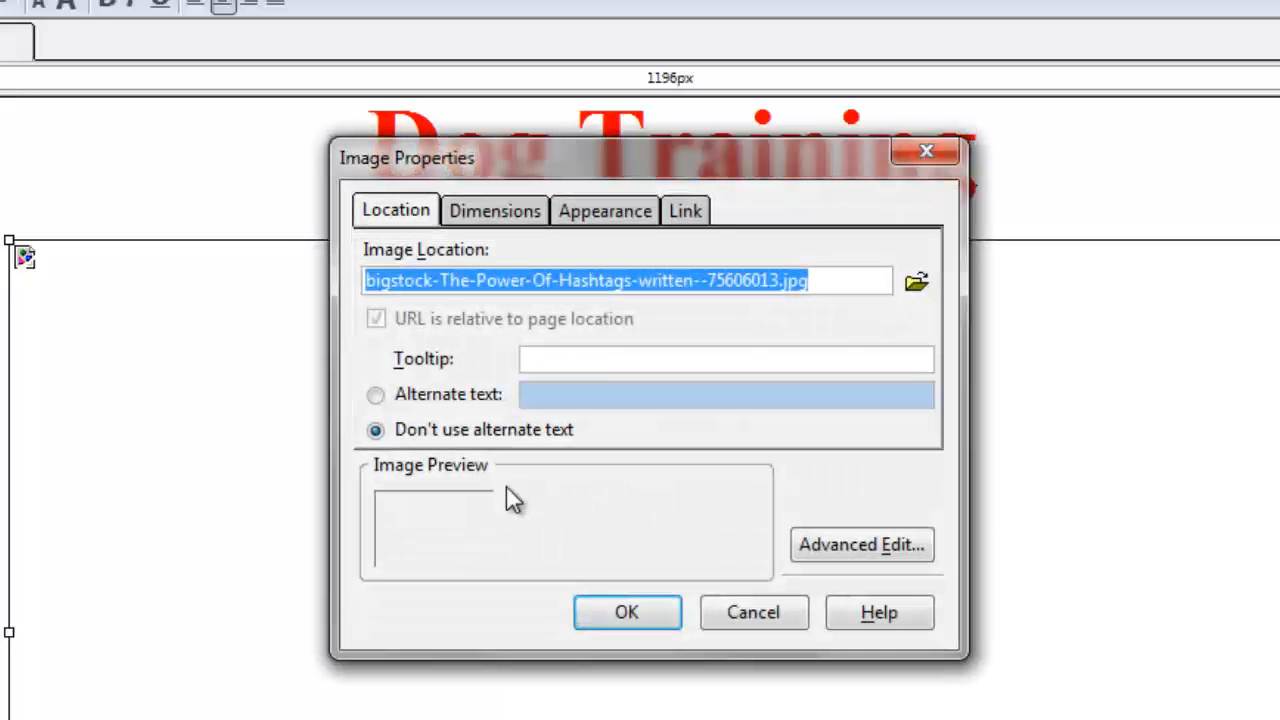
left_click(917, 282)
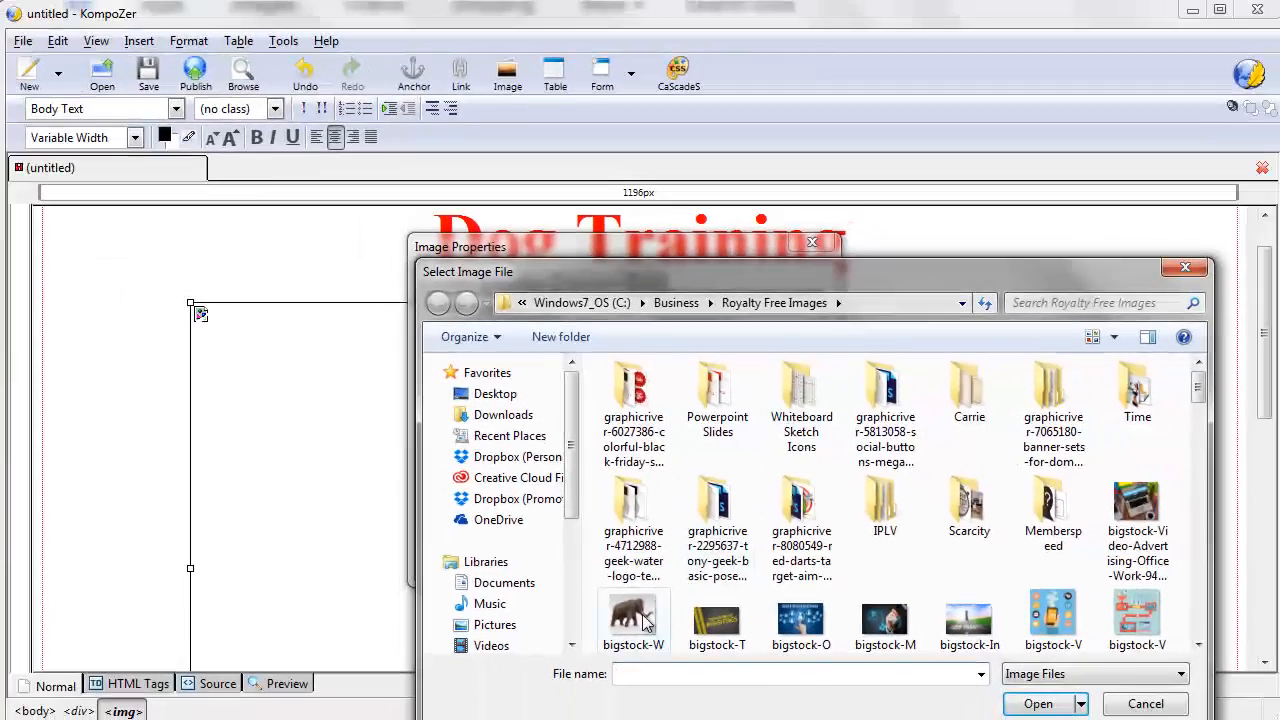
left_click(656, 678)
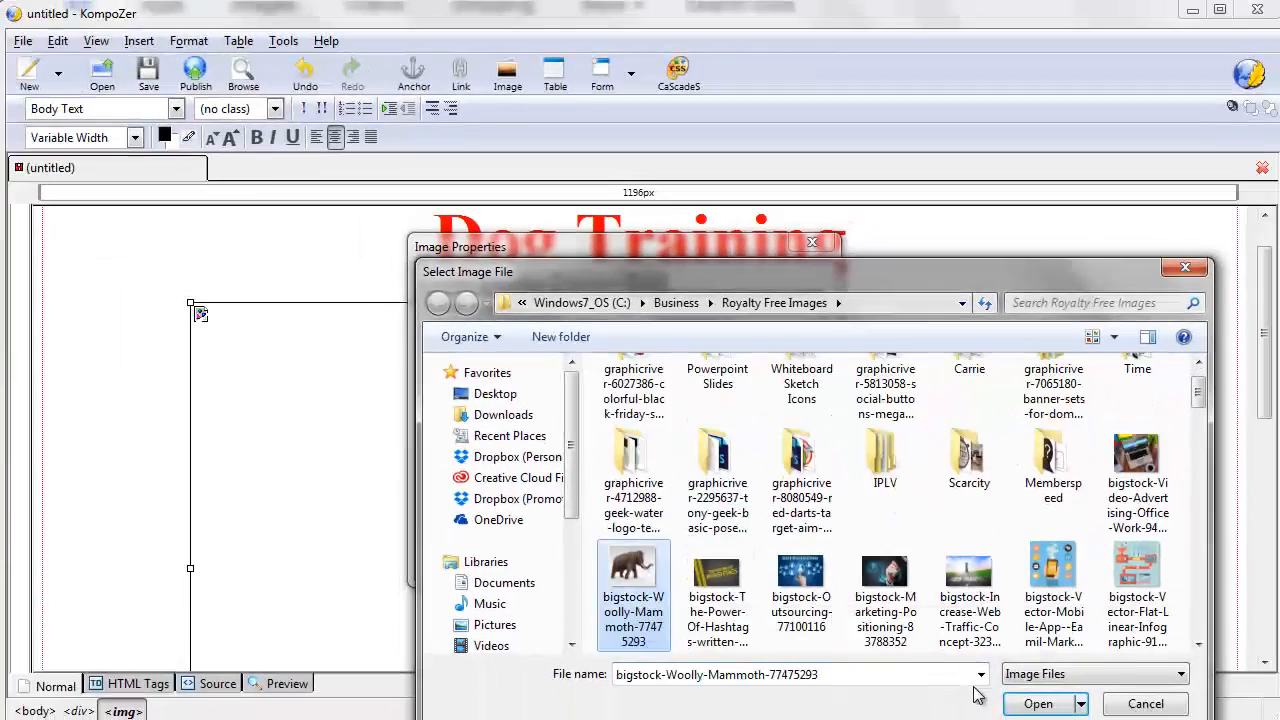
left_click(1035, 704)
left_click(608, 555)
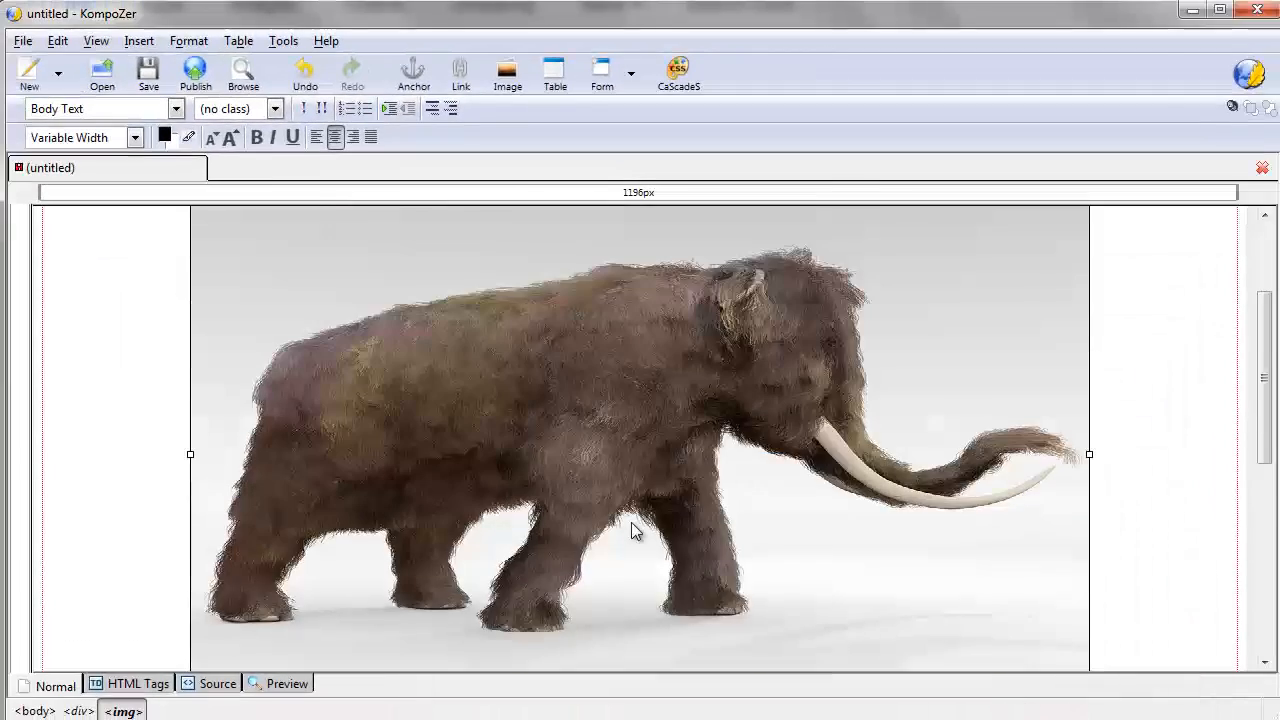
left_click(1155, 345)
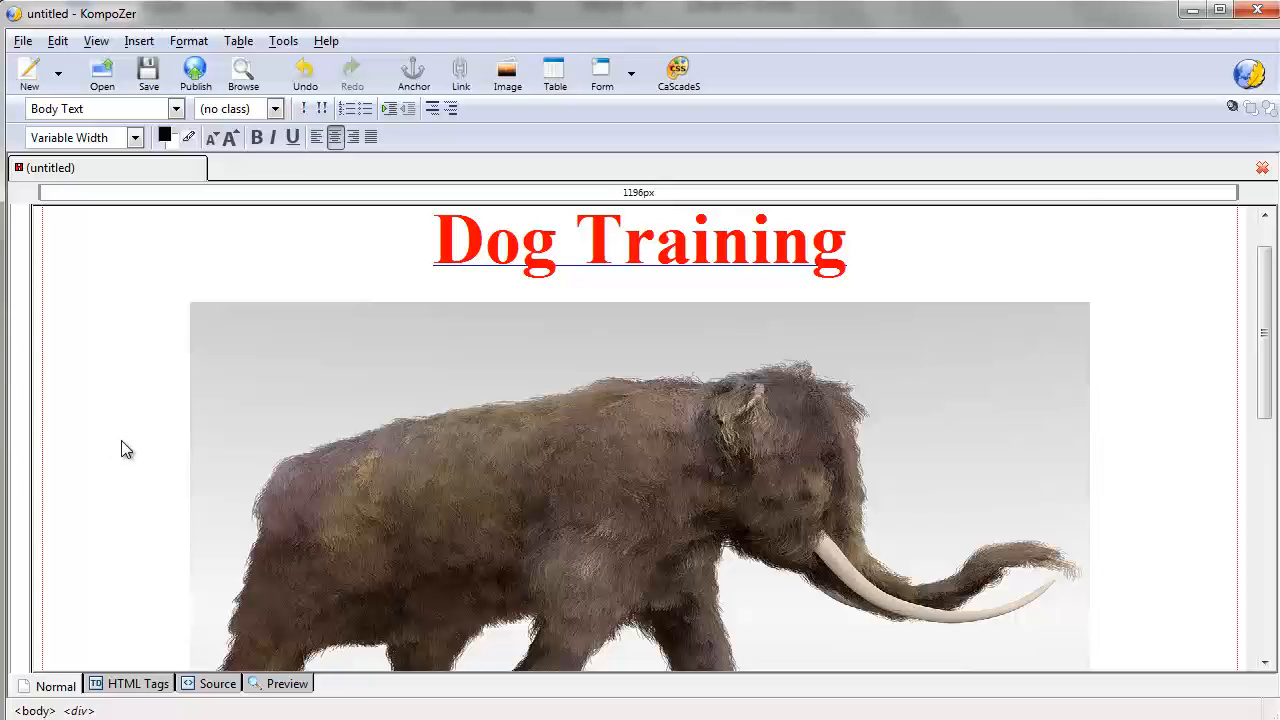
Step: Review the page layout from the "Dog Training" title through the mammoth image to the table below it
scroll(121, 440, "down", 3)
scroll(121, 441, "up", 4)
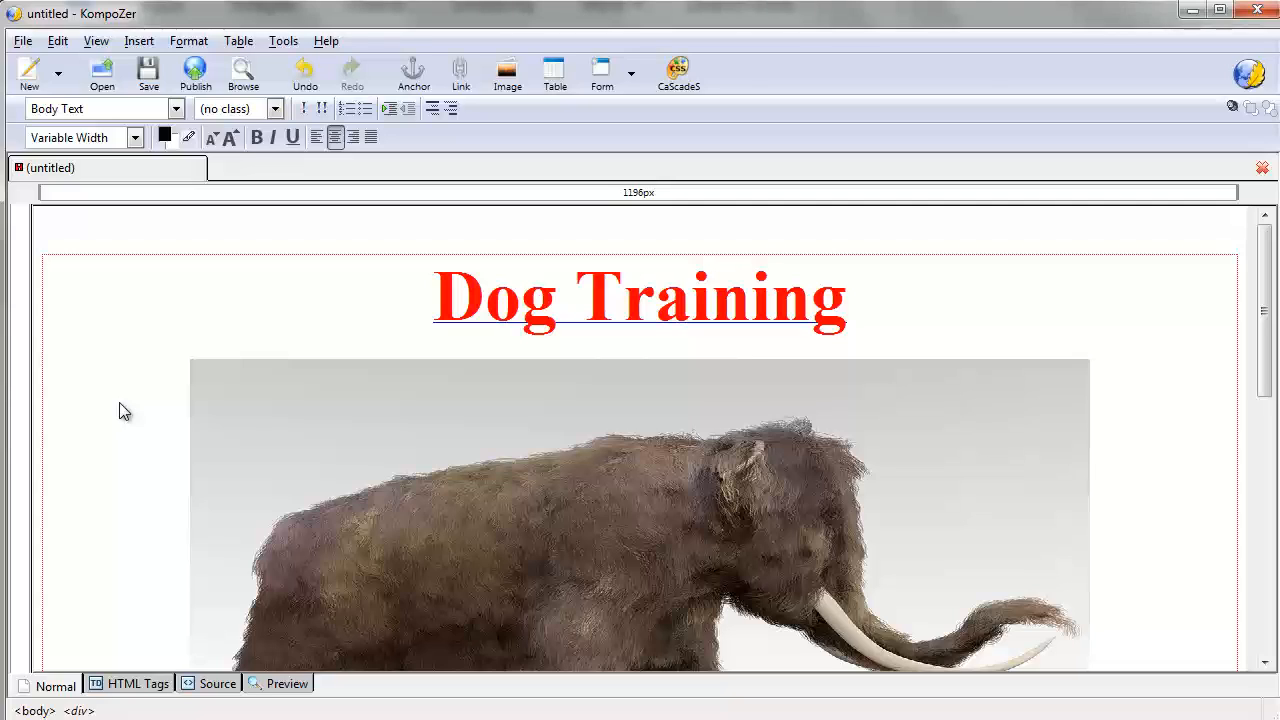
left_click(399, 312)
scroll(113, 493, "down", 4)
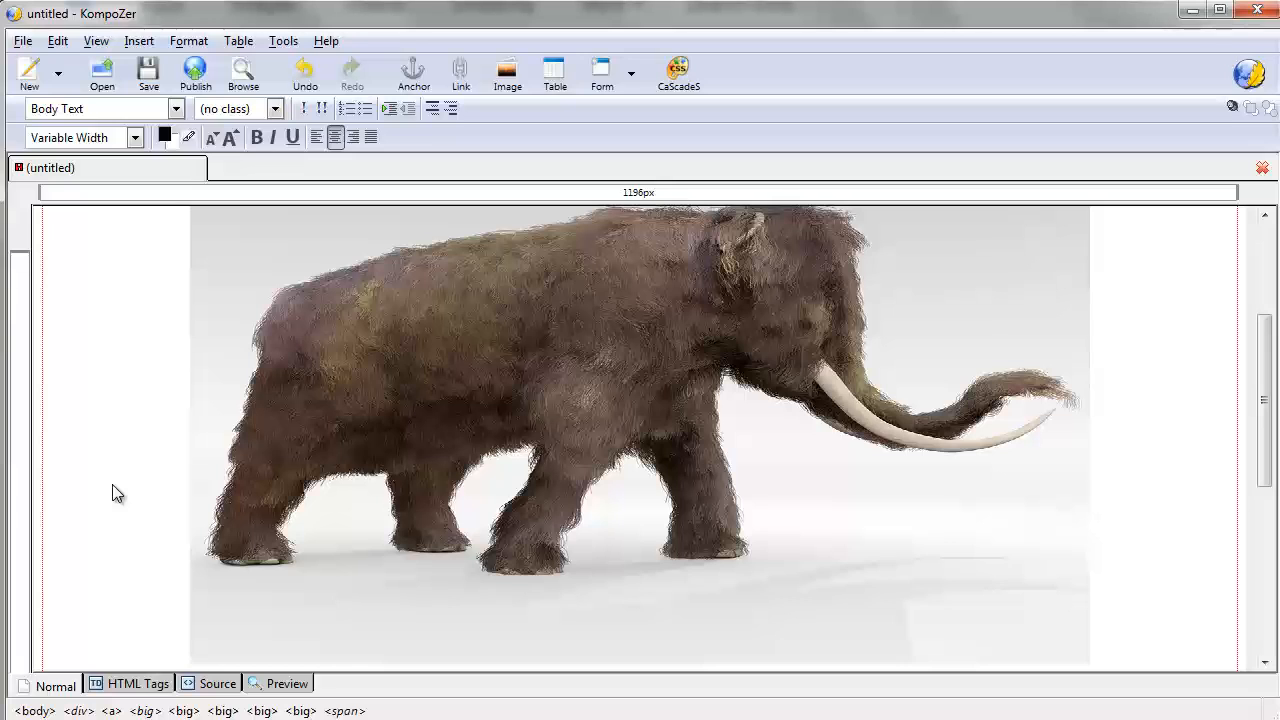
scroll(112, 484, "down", 7)
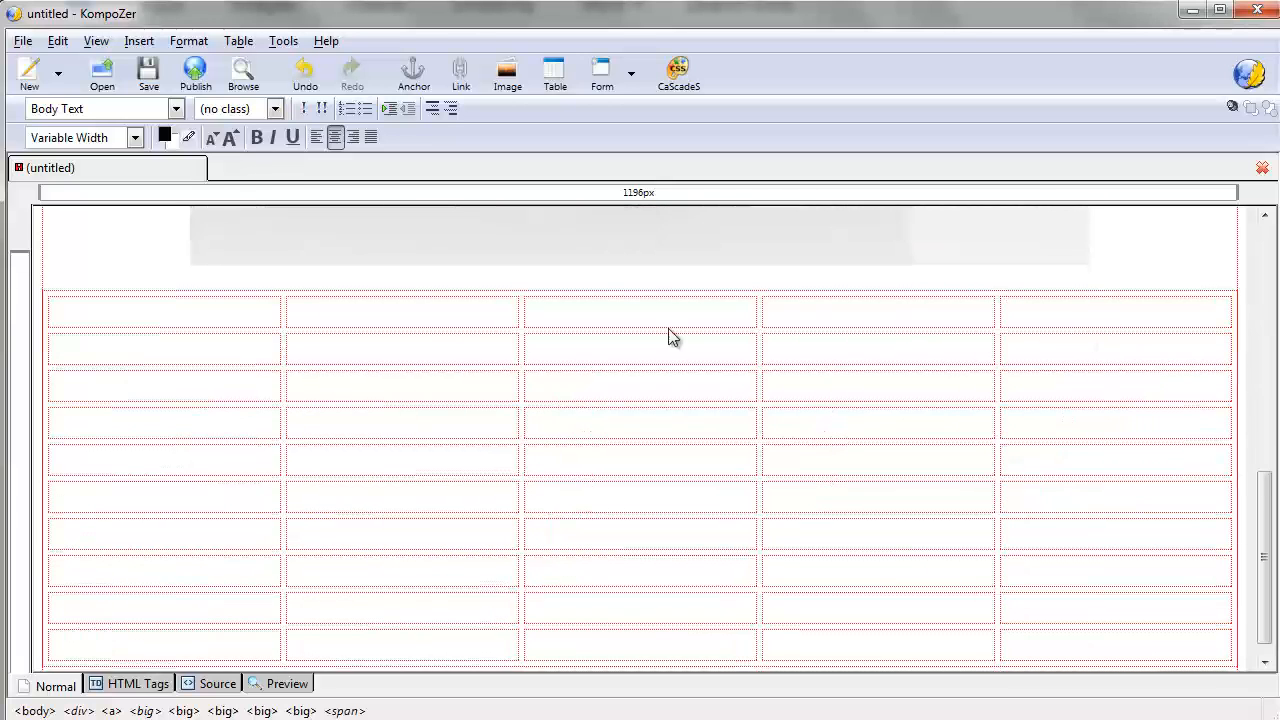
scroll(652, 328, "down", 1)
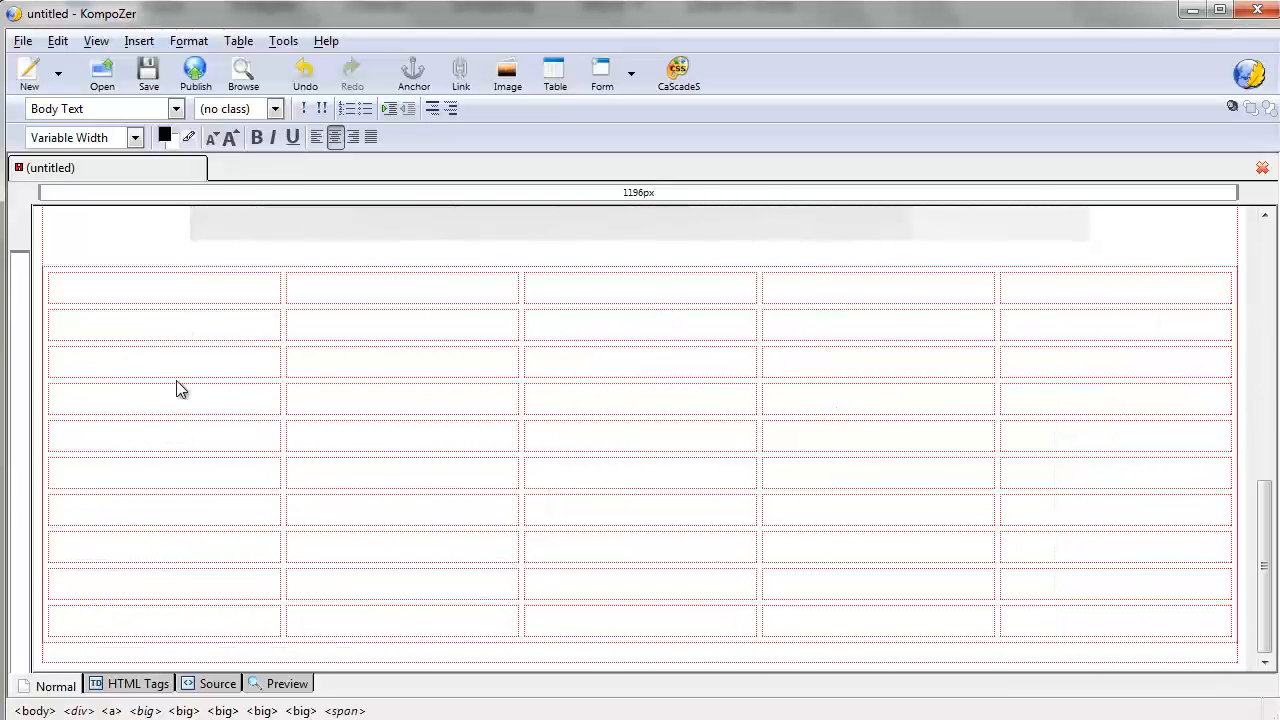
scroll(348, 398, "up", 8)
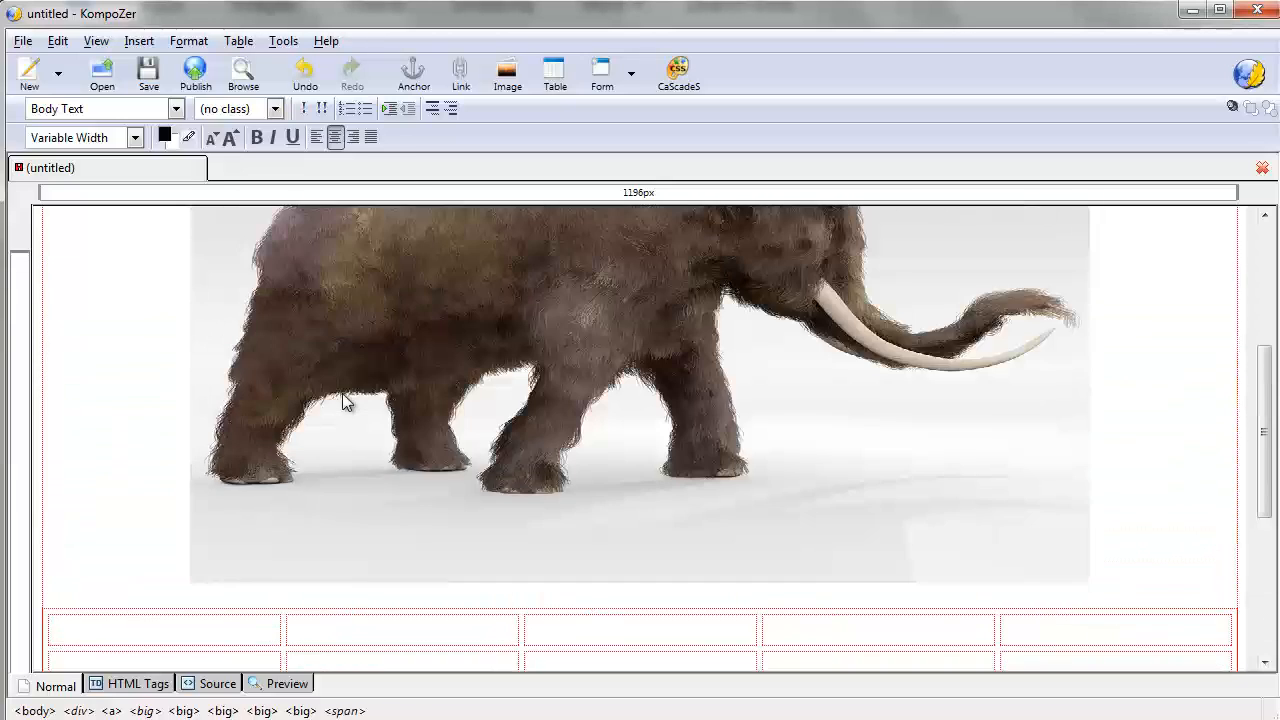